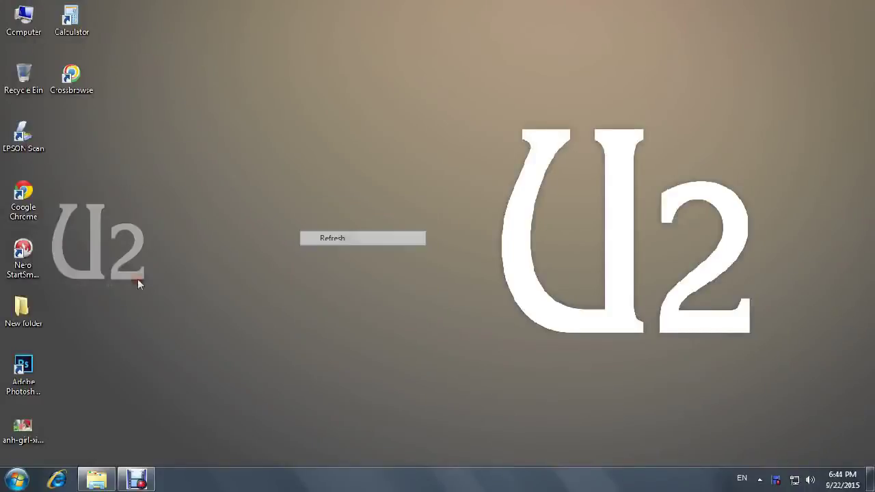
# Step: Open the desktop photo anh-girl-xinh-kute-1.jpg in Adobe Photoshop via Open with
pyautogui.click(27, 430)
pyautogui.rightClick(27, 429)
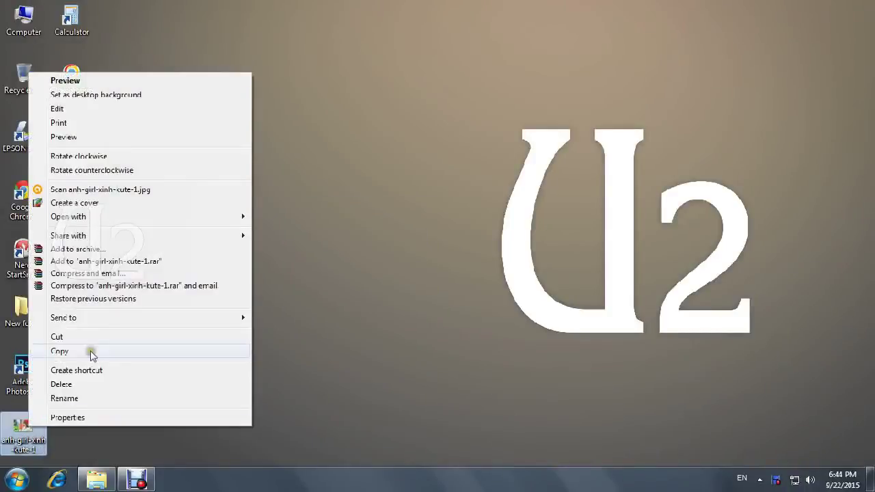
pyautogui.click(280, 214)
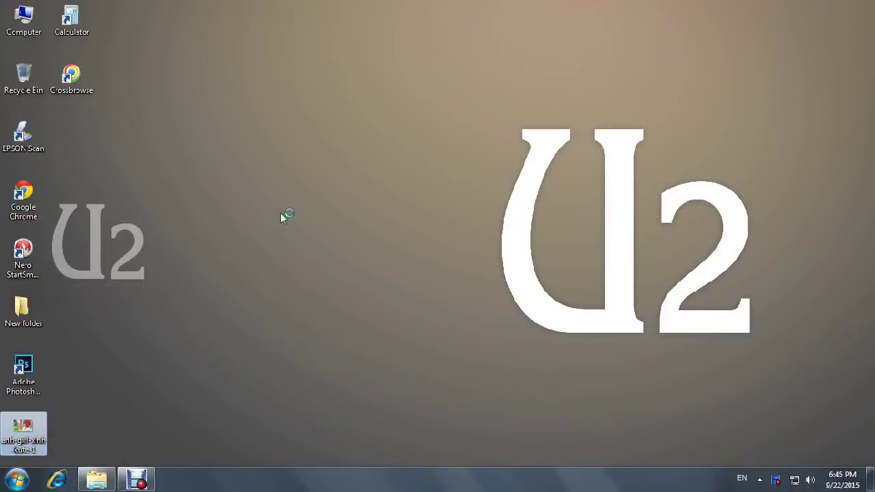
pyautogui.rightClick(228, 157)
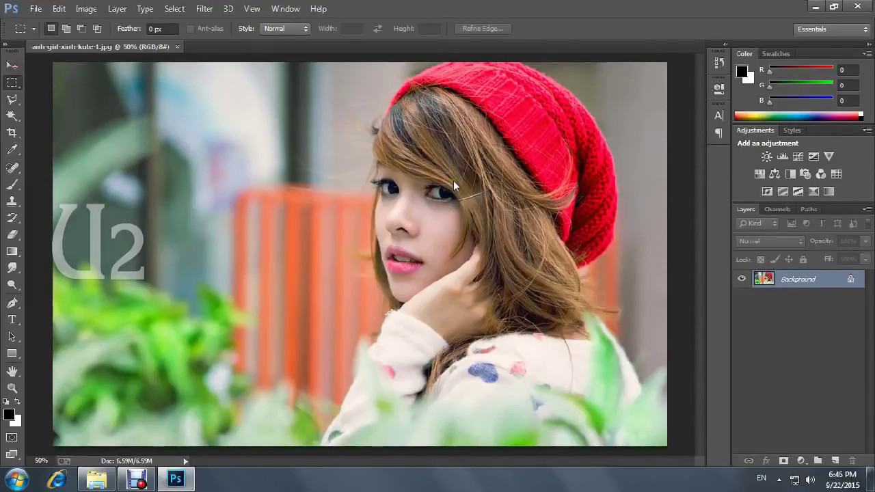
# Step: Duplicate the Background into Layer 1 with Ctrl+J, then go to Image > Adjustments
pyautogui.click(13, 65)
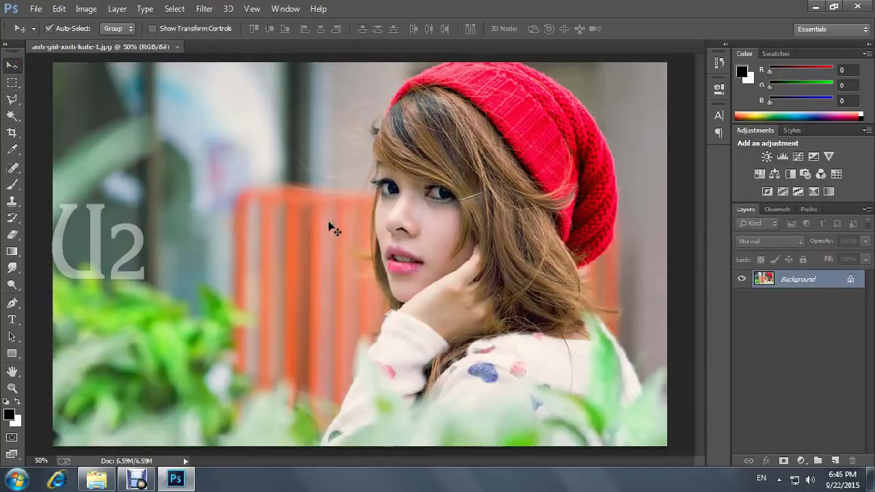
pyautogui.hotkey('ctrl', 'j')
pyautogui.hotkey('ctrl', 'a')
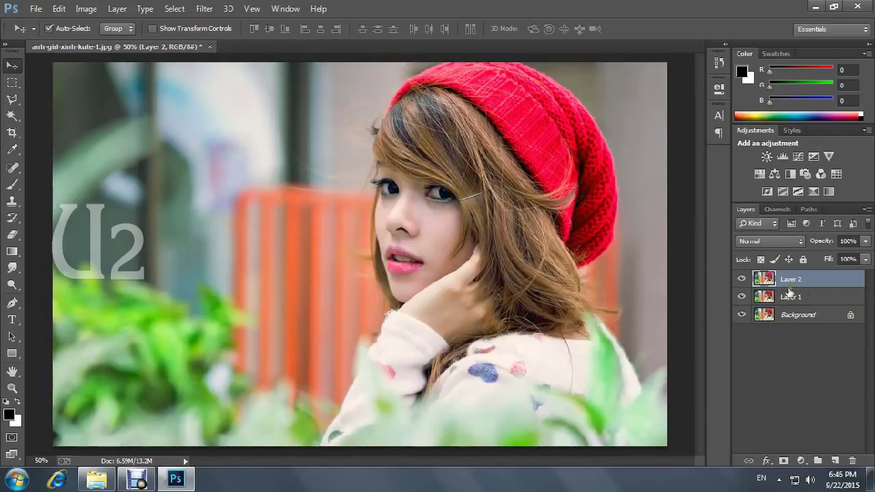
pyautogui.hotkey('ctrl', 'd')
pyautogui.click(87, 8)
pyautogui.moveTo(106, 42)
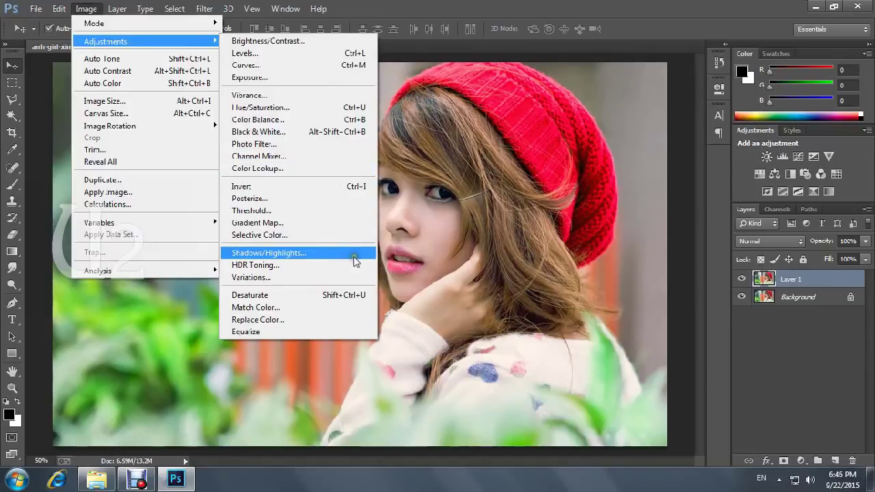
# Step: Apply Shadows/Highlights to Layer 1: lower shadow amount, tonal width 61, midtone contrast about +28
pyautogui.click(346, 253)
pyautogui.click(328, 232)
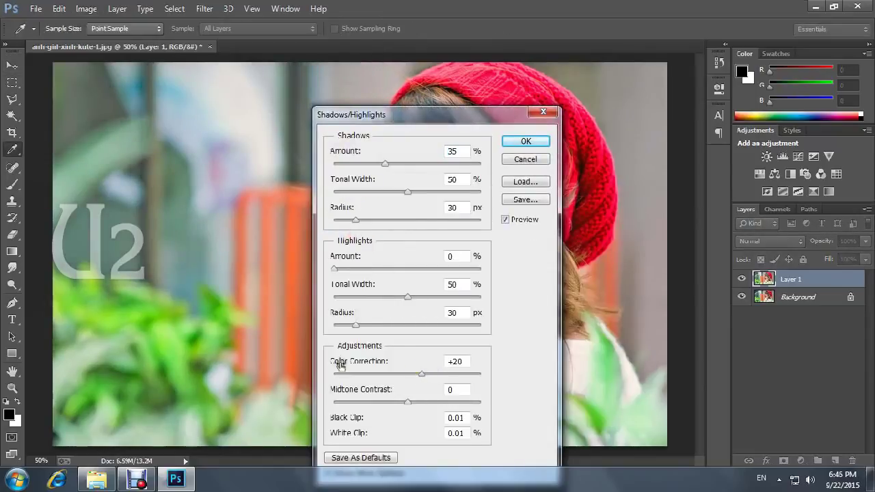
pyautogui.moveTo(385, 164); pyautogui.dragTo(357, 164)
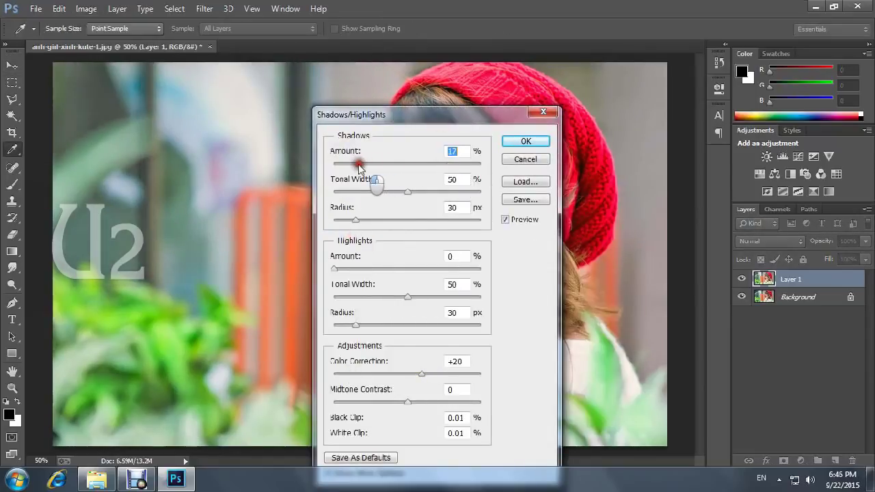
pyautogui.moveTo(407, 191); pyautogui.dragTo(424, 193)
pyautogui.moveTo(419, 116); pyautogui.dragTo(688, 43)
pyautogui.moveTo(676, 329); pyautogui.dragTo(696, 330)
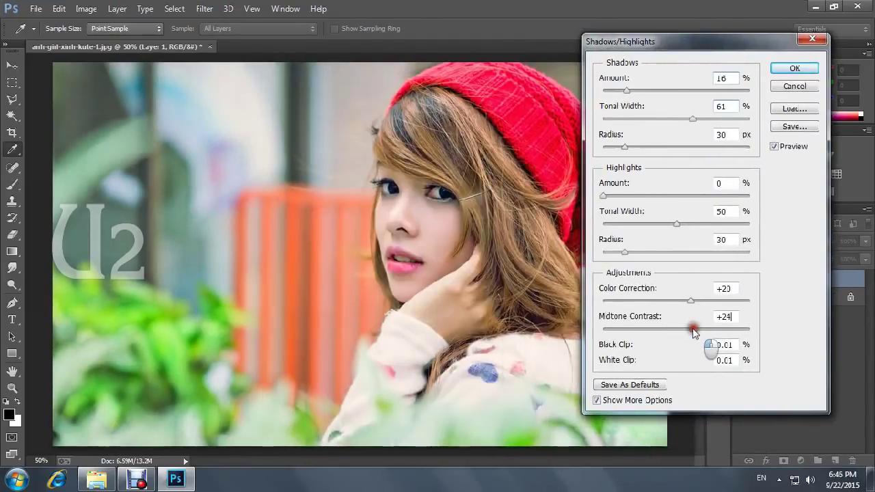
pyautogui.moveTo(626, 90); pyautogui.dragTo(611, 90)
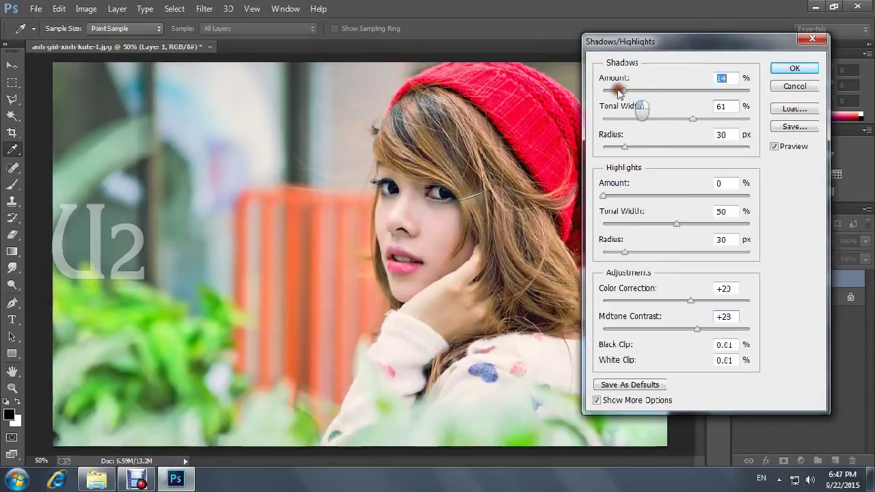
pyautogui.click(794, 68)
# Step: Duplicate the Background as Layer 2 and zoom in closely on the lips
pyautogui.press('v')
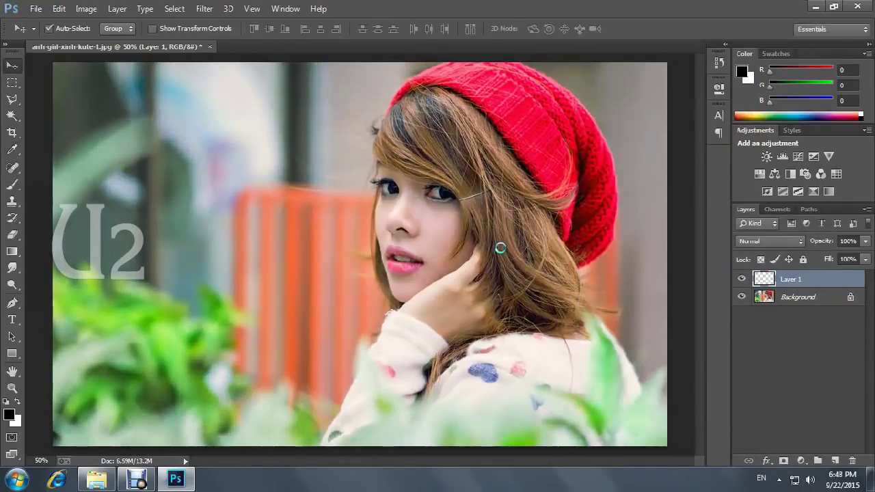
pyautogui.hotkey('ctrl', '-')
pyautogui.hotkey('ctrl', '+')
pyautogui.hotkey('ctrl', '-')
pyautogui.hotkey('ctrl', '+')
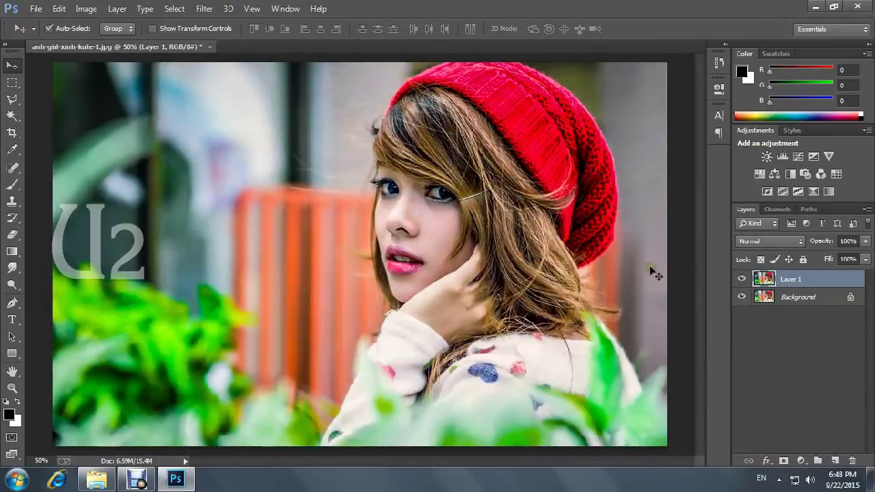
pyautogui.click(779, 296)
pyautogui.hotkey('ctrl', 'j')
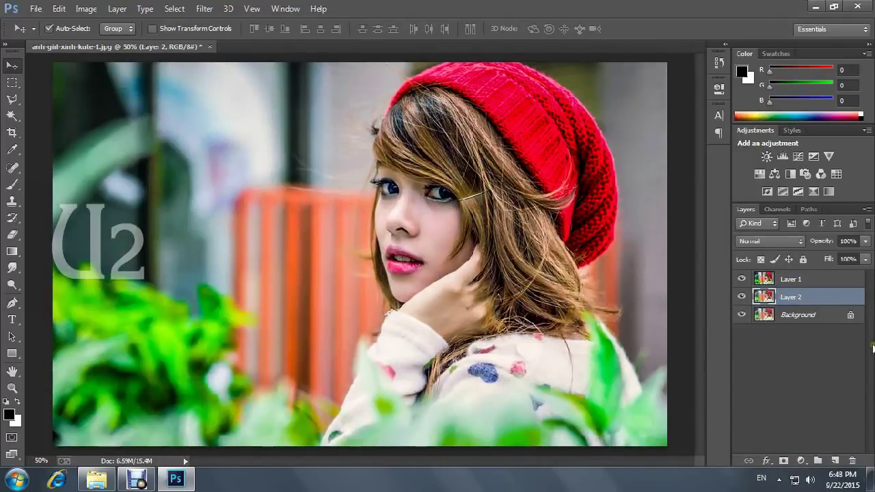
pyautogui.hotkey('ctrl', '+')
pyautogui.hotkey('ctrl', '+')
pyautogui.hotkey('ctrl', '+')
pyautogui.click(10, 280)
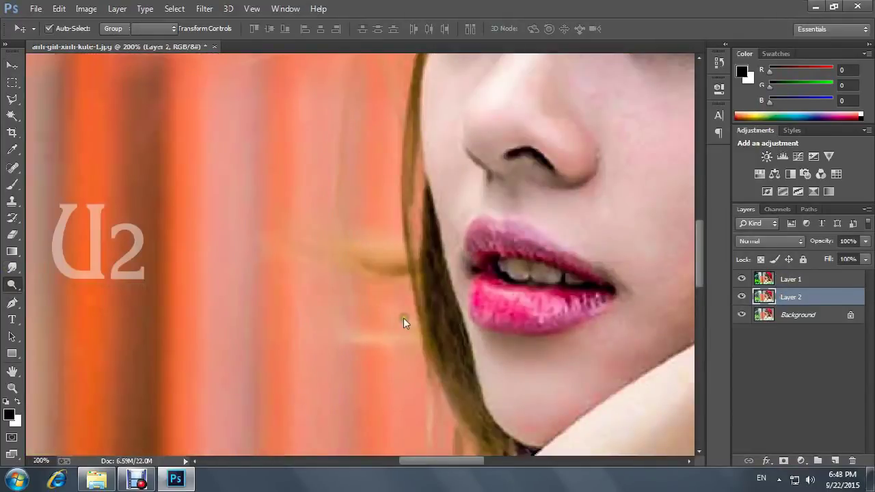
# Step: Dodge the teeth with a small brush, then toggle Layer 1 to check the result
pyautogui.click(779, 281)
pyautogui.press('[')
pyautogui.press('[')
pyautogui.press('[')
pyautogui.press('[')
pyautogui.press('[')
pyautogui.press('[')
pyautogui.moveTo(521, 268)
pyautogui.mouseDown()
pyautogui.moveTo(524, 279)
pyautogui.moveTo(578, 283)
pyautogui.mouseUp()
pyautogui.press('[')
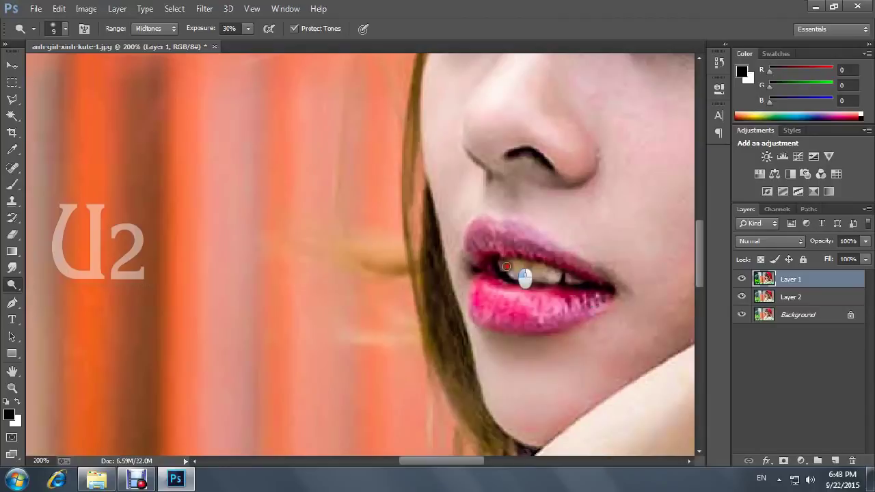
pyautogui.press(']')
pyautogui.click(796, 298)
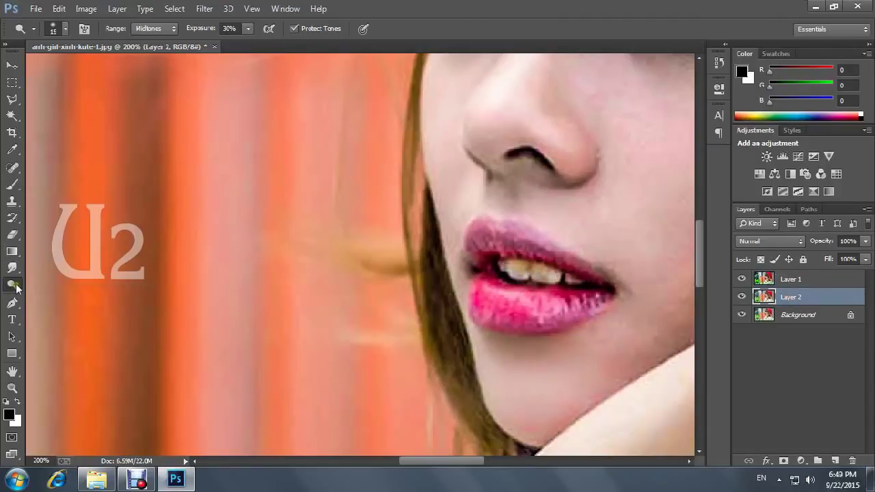
pyautogui.click(742, 279)
pyautogui.click(791, 279)
# Step: Erase the teeth area from Layer 1 with a small eraser
pyautogui.click(11, 234)
pyautogui.click(741, 279)
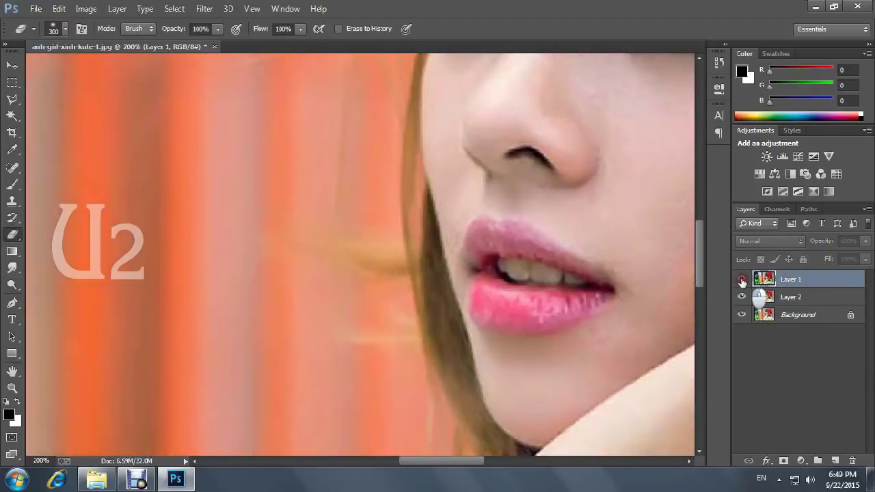
pyautogui.press('[')
pyautogui.press('[')
pyautogui.press('[')
pyautogui.moveTo(513, 271)
pyautogui.mouseDown()
pyautogui.moveTo(540, 265)
pyautogui.moveTo(599, 300)
pyautogui.mouseUp()
pyautogui.press(']')
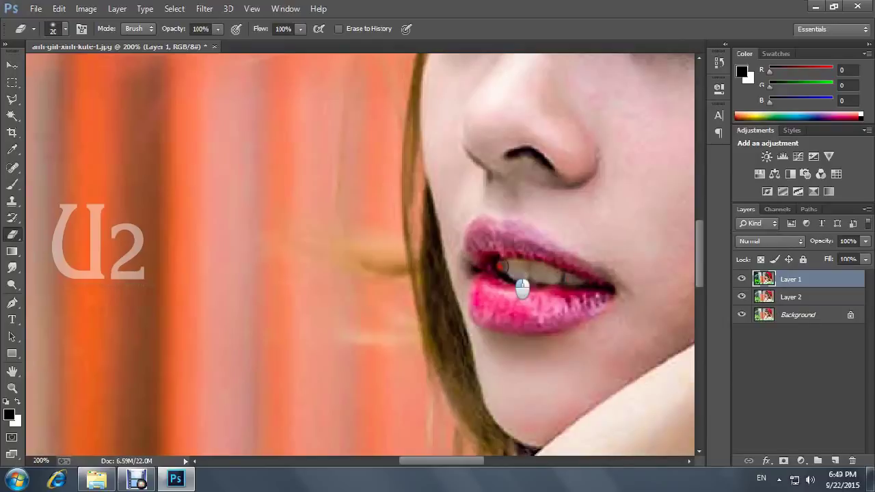
# Step: Dodge the teeth and lower lip on Layer 2 with a size-50 brush, viewing at 50%
pyautogui.click(793, 297)
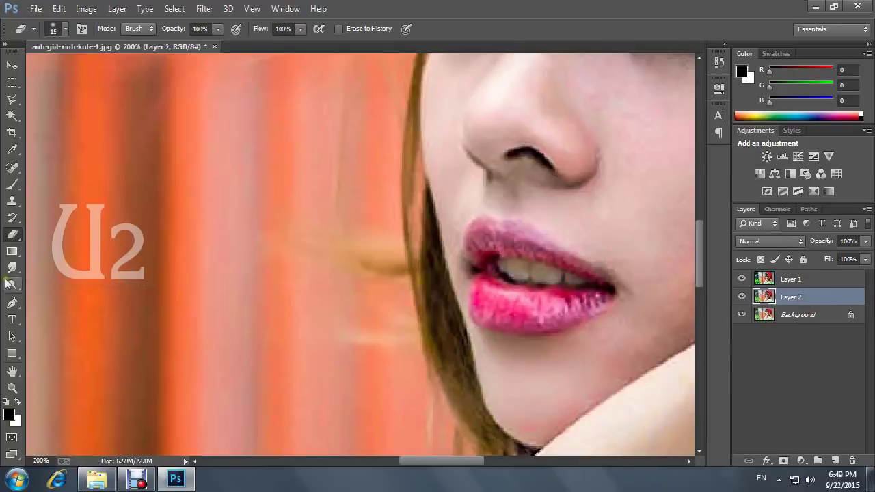
pyautogui.click(12, 284)
pyautogui.press(']')
pyautogui.press(']')
pyautogui.press(']')
pyautogui.moveTo(519, 292); pyautogui.dragTo(585, 287)
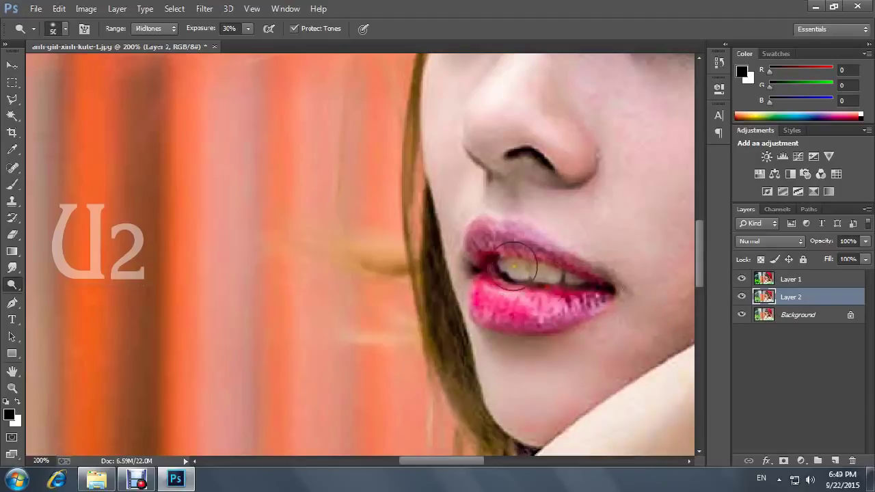
pyautogui.hotkey('ctrl', '-')
pyautogui.hotkey('ctrl', '-')
pyautogui.hotkey('ctrl', '-')
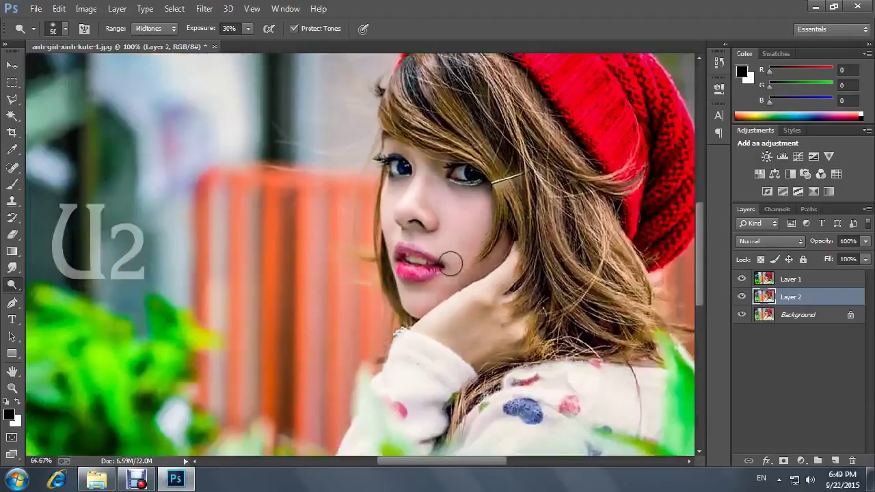
pyautogui.hotkey('ctrl', '-')
pyautogui.hotkey('ctrl', '+')
pyautogui.press(']')
pyautogui.press(']')
pyautogui.press(']')
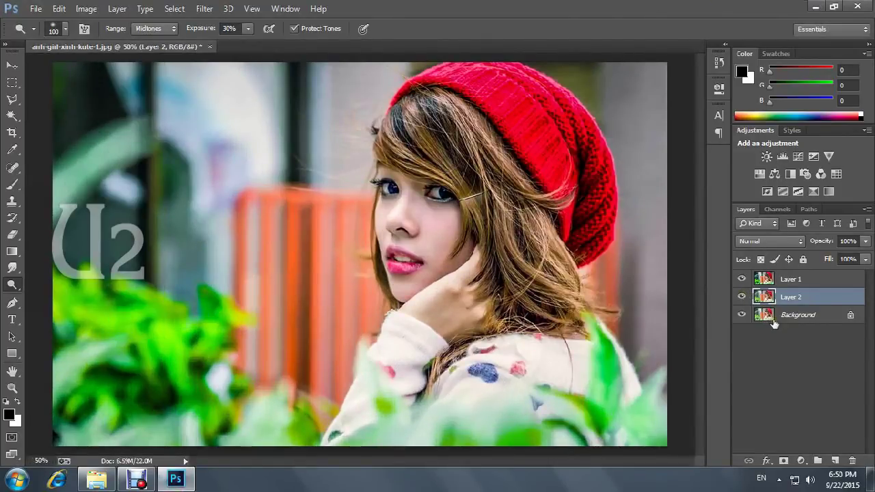
pyautogui.keyDown('shift'); pyautogui.click(782, 285); pyautogui.keyUp('shift')
# Step: Merge Layer 2 into Layer 1 and duplicate the result as a new Layer 2
pyautogui.hotkey('ctrl', 'e')
pyautogui.keyDown('ctrl'); pyautogui.click(764, 297); pyautogui.keyUp('ctrl')
pyautogui.hotkey('ctrl', 'j')
# Step: Apply Oil Paint to Layer 2 with Shine 0, Cleanliness 10 and Stylization about 9.01
pyautogui.click(204, 8)
pyautogui.click(237, 119)
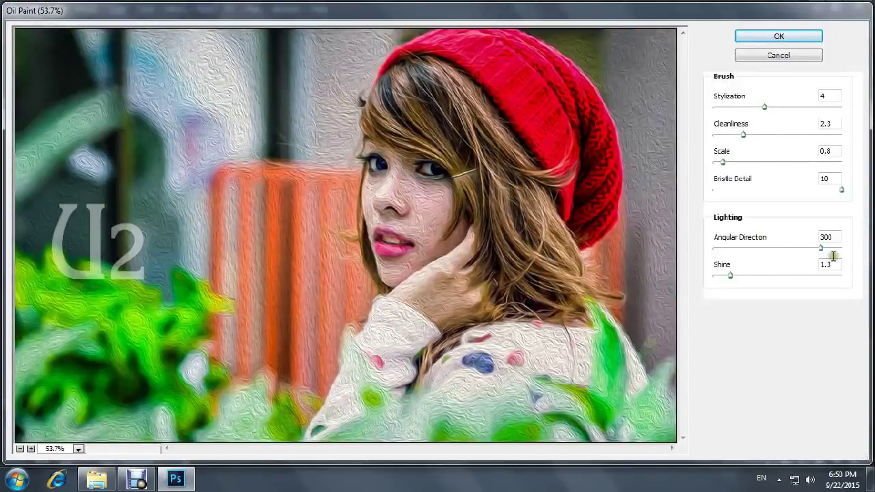
pyautogui.click(828, 264)
pyautogui.write('0')
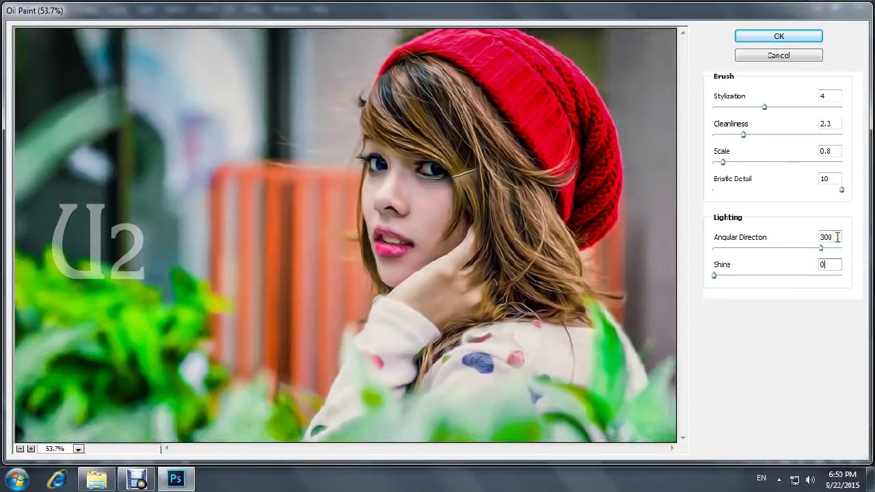
pyautogui.moveTo(743, 135); pyautogui.dragTo(850, 134)
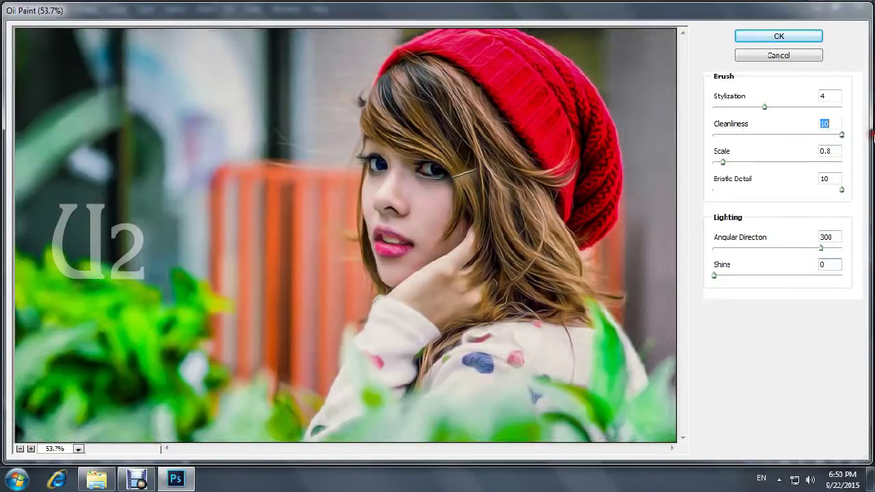
pyautogui.moveTo(763, 108); pyautogui.dragTo(871, 106)
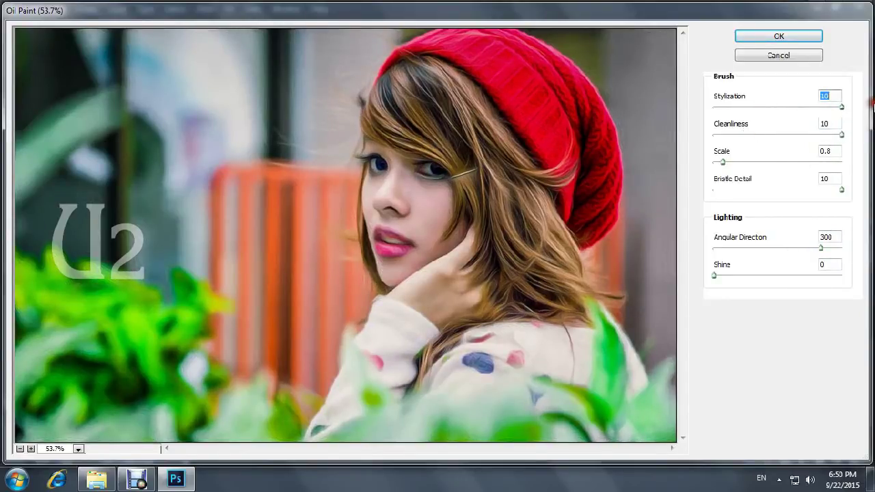
pyautogui.scroll(-10, 828, 96)
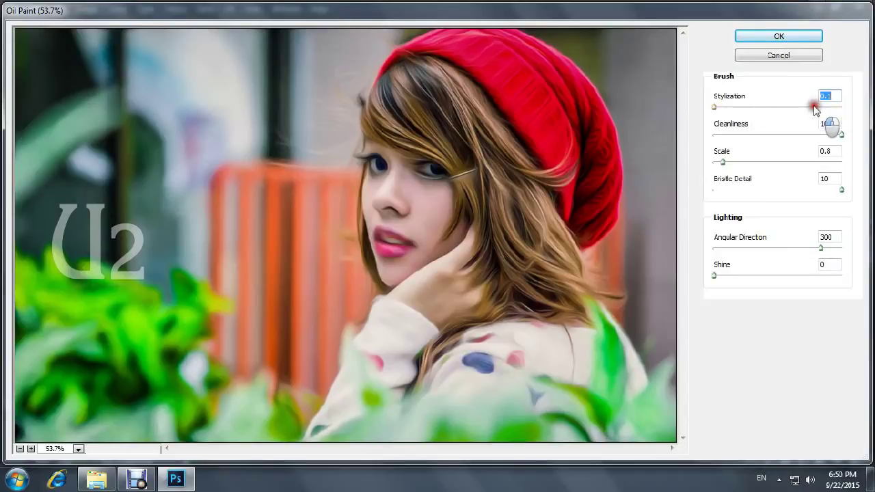
pyautogui.moveTo(814, 109); pyautogui.dragTo(794, 108)
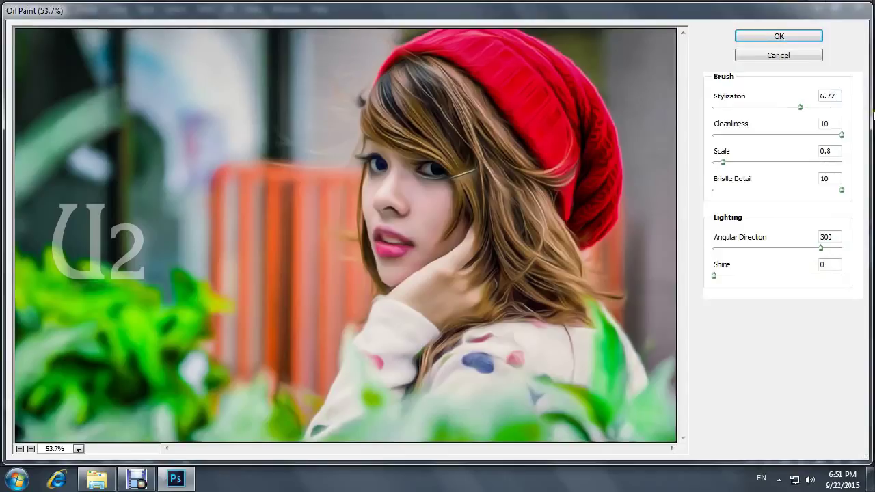
pyautogui.moveTo(821, 91); pyautogui.dragTo(864, 103)
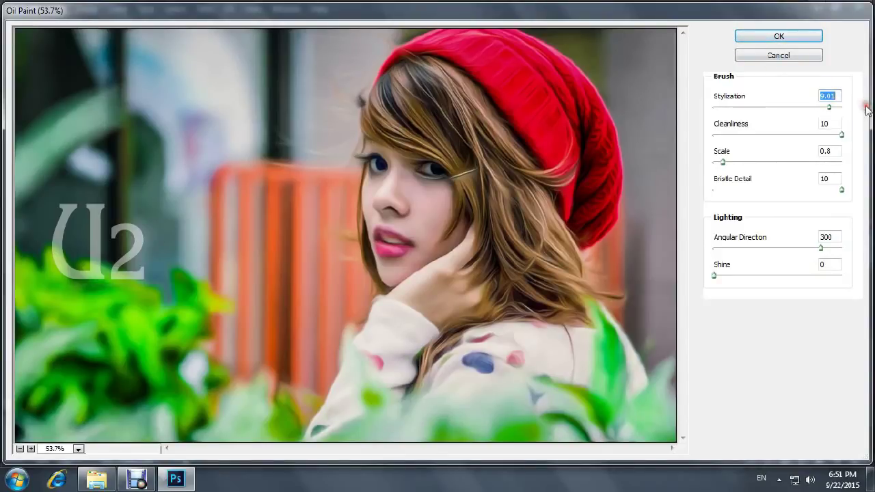
pyautogui.click(768, 36)
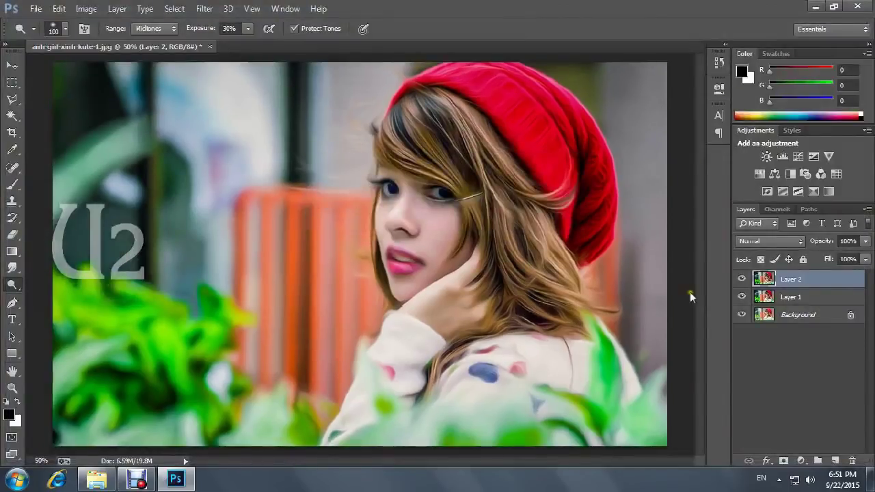
# Step: Erase the painted Layer 2 over the lips, eyes and cheek with an enlarged eraser
pyautogui.click(740, 279)
pyautogui.click(741, 279)
pyautogui.click(627, 249)
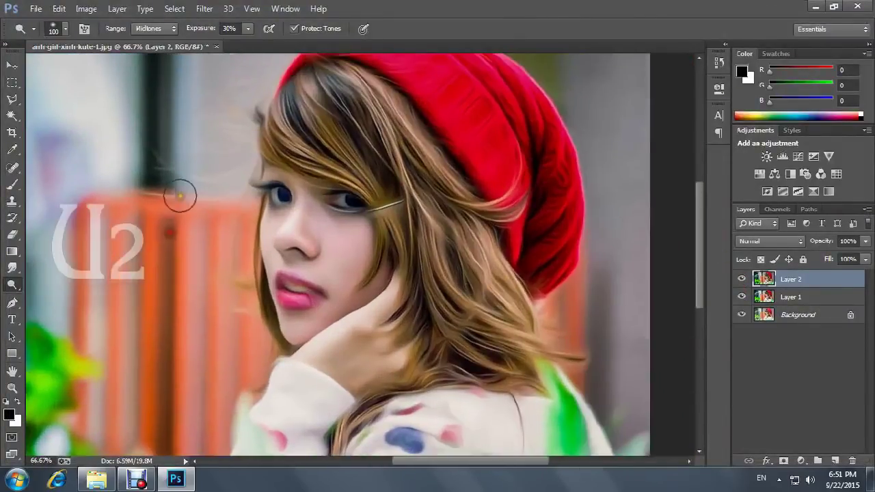
pyautogui.click(11, 234)
pyautogui.press(']')
pyautogui.press(']')
pyautogui.press(']')
pyautogui.moveTo(326, 321); pyautogui.dragTo(294, 287)
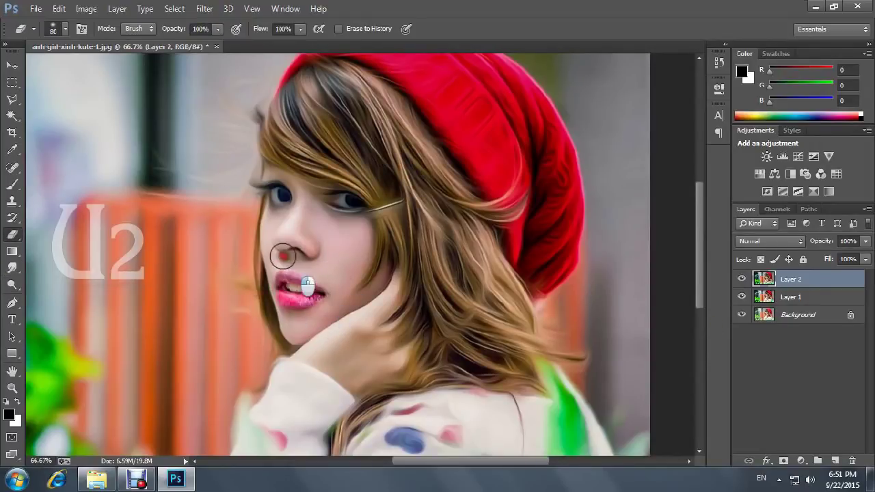
pyautogui.moveTo(299, 199); pyautogui.dragTo(336, 218)
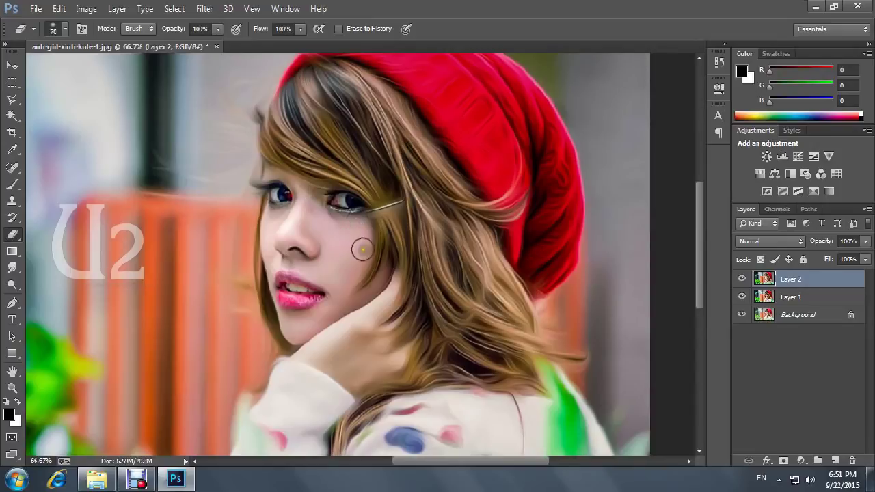
pyautogui.moveTo(342, 264)
pyautogui.mouseDown()
pyautogui.moveTo(323, 318)
pyautogui.moveTo(298, 336)
pyautogui.mouseUp()
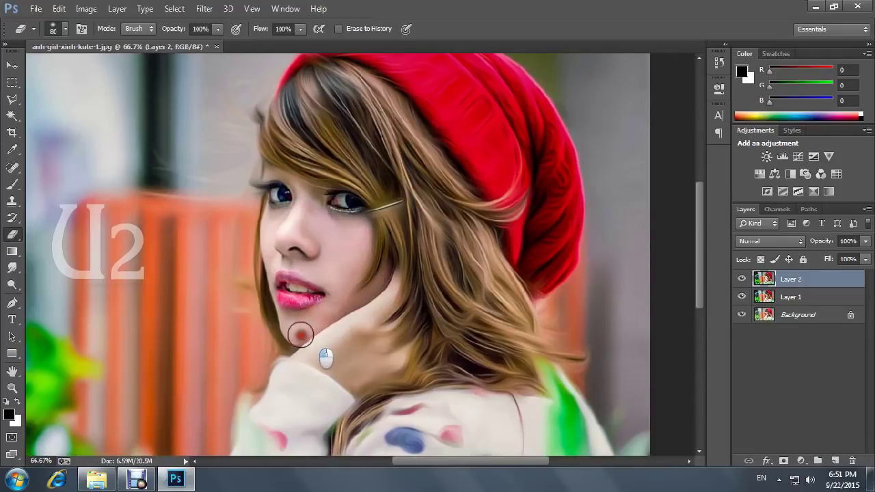
pyautogui.moveTo(262, 185); pyautogui.dragTo(338, 221)
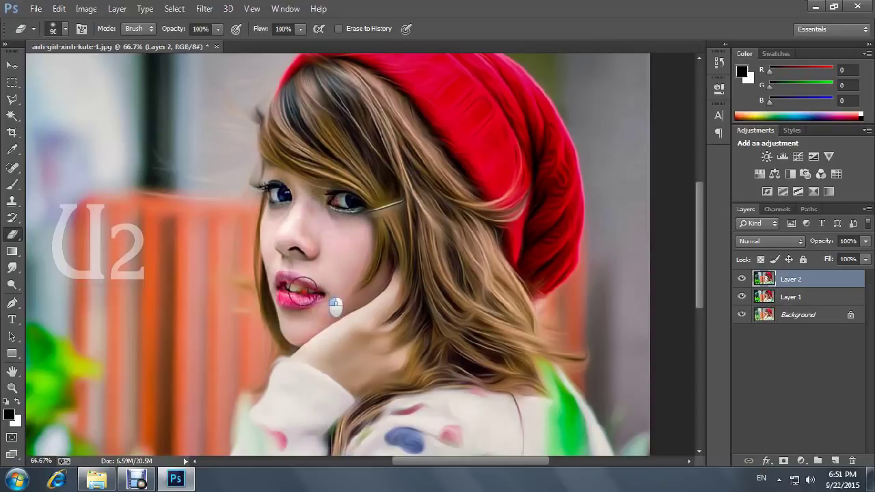
# Step: Zoom out, select Layer 1 and bring up the Oil Paint filter for it
pyautogui.press(']')
pyautogui.press(']')
pyautogui.press(']')
pyautogui.hotkey('ctrl', '-')
pyautogui.hotkey('ctrl', '-')
pyautogui.click(791, 296)
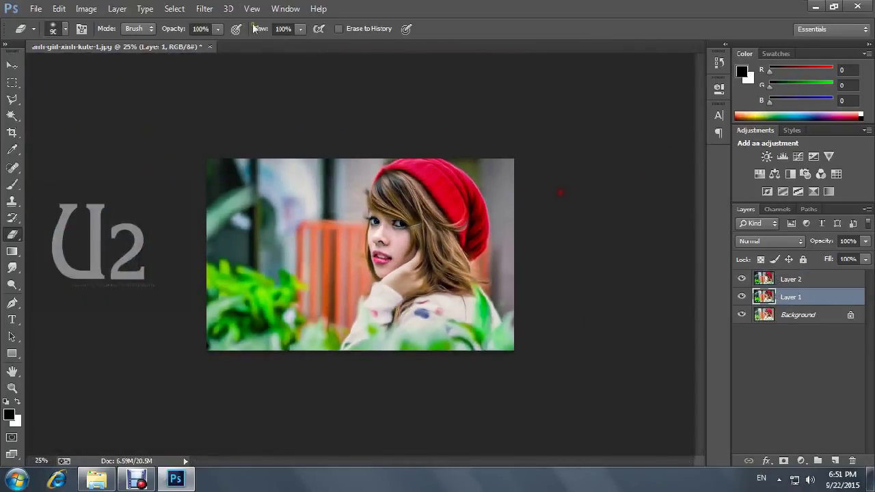
pyautogui.click(204, 8)
pyautogui.click(259, 123)
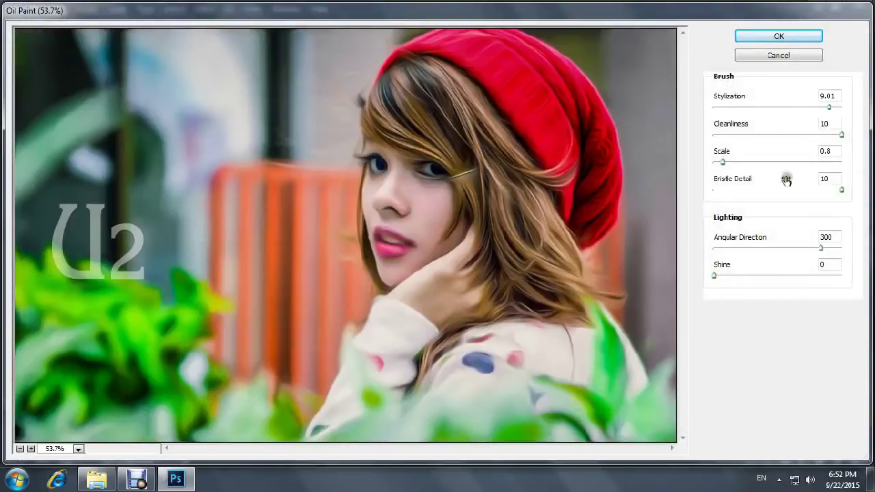
# Step: Apply Oil Paint to Layer 1 with Stylization about 5.3
pyautogui.doubleClick(829, 96)
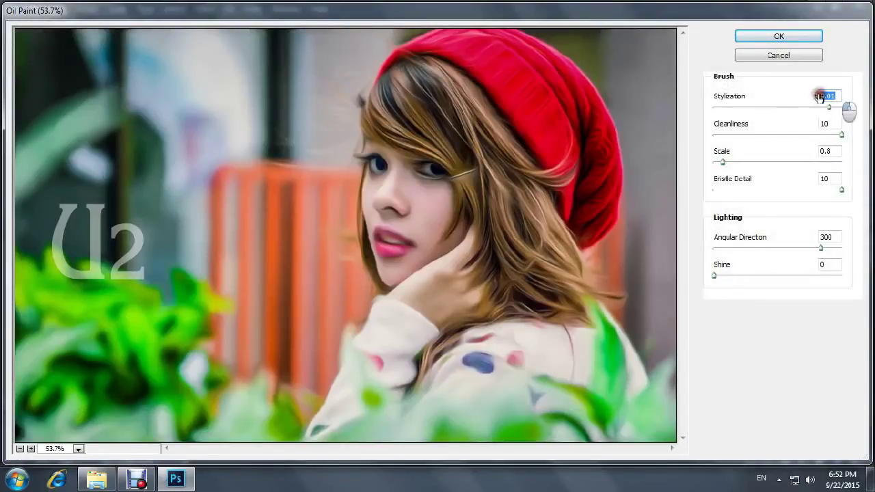
pyautogui.write('3')
pyautogui.moveTo(800, 94); pyautogui.dragTo(780, 95)
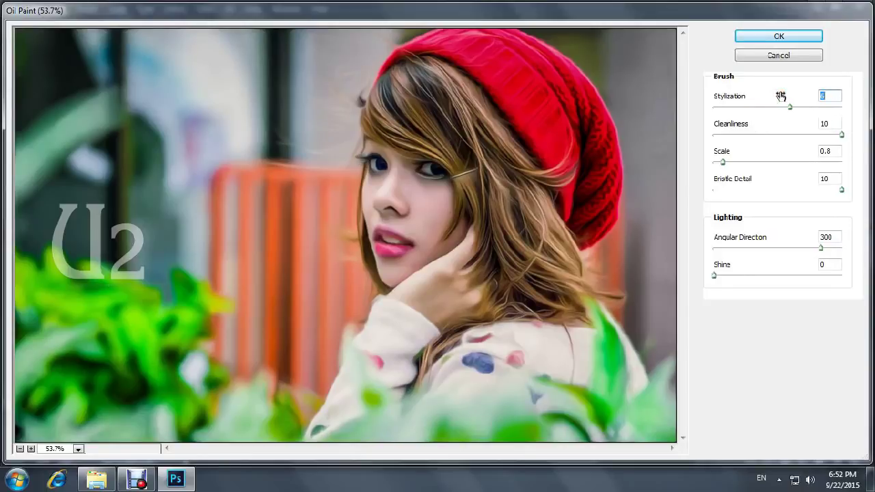
pyautogui.moveTo(781, 96); pyautogui.dragTo(777, 96)
pyautogui.click(754, 36)
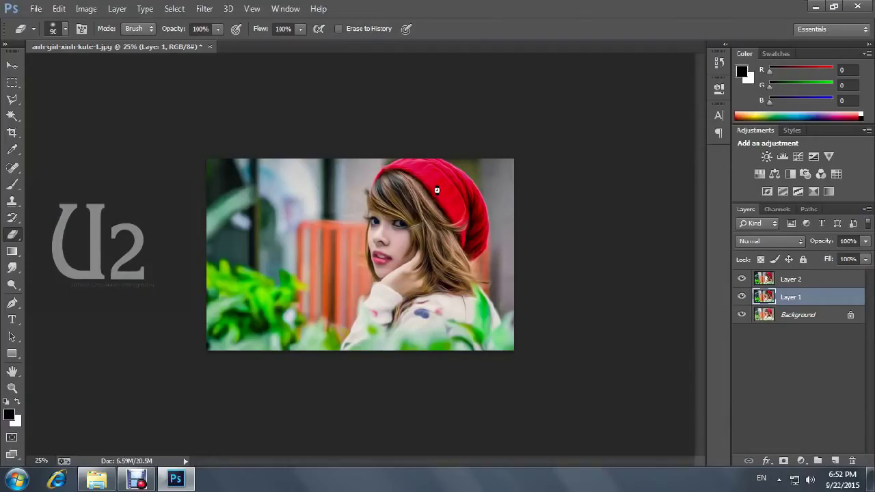
# Step: Add a Brightness/Contrast adjustment layer with Brightness 10, placed above Layer 2
pyautogui.hotkey('ctrl', '+')
pyautogui.hotkey('ctrl', '+')
pyautogui.hotkey('ctrl', '-')
pyautogui.hotkey('ctrl', '+')
pyautogui.click(767, 156)
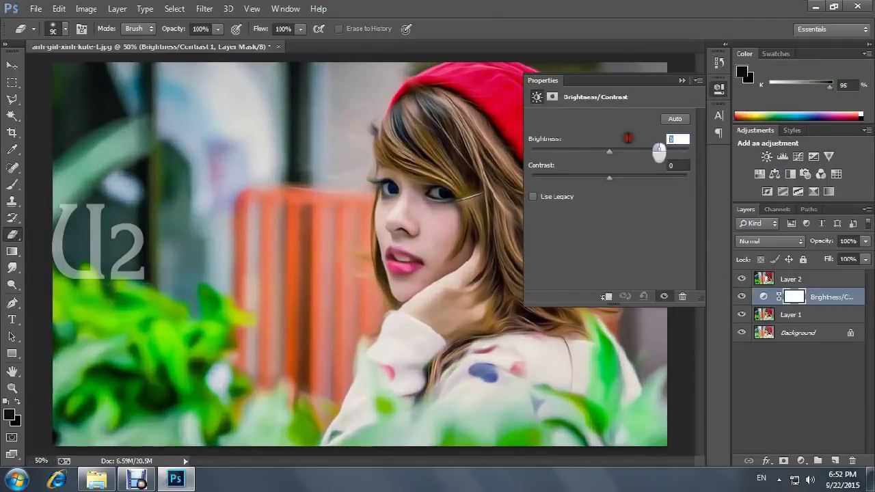
pyautogui.write('10')
pyautogui.hotkey('ctrl', '-')
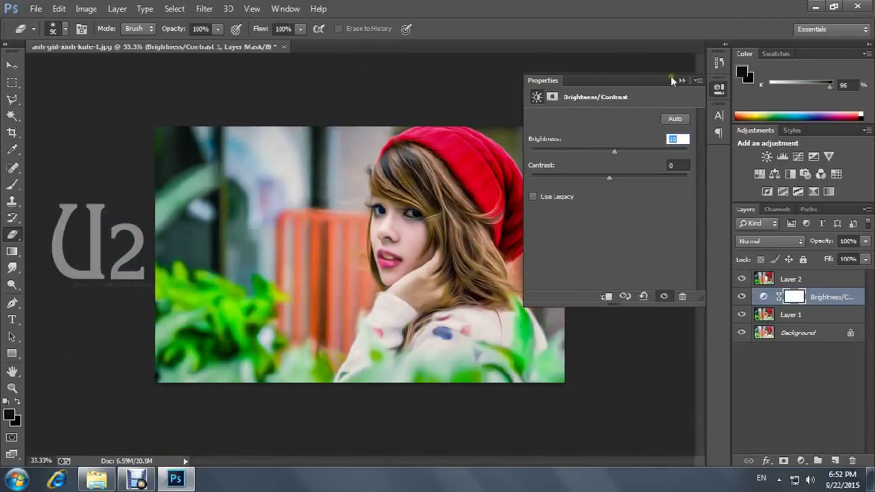
pyautogui.click(671, 80)
pyautogui.moveTo(793, 279)
pyautogui.mouseDown()
pyautogui.moveTo(818, 268)
pyautogui.moveTo(763, 290)
pyautogui.mouseUp()
pyautogui.doubleClick(764, 280)
pyautogui.write('10')
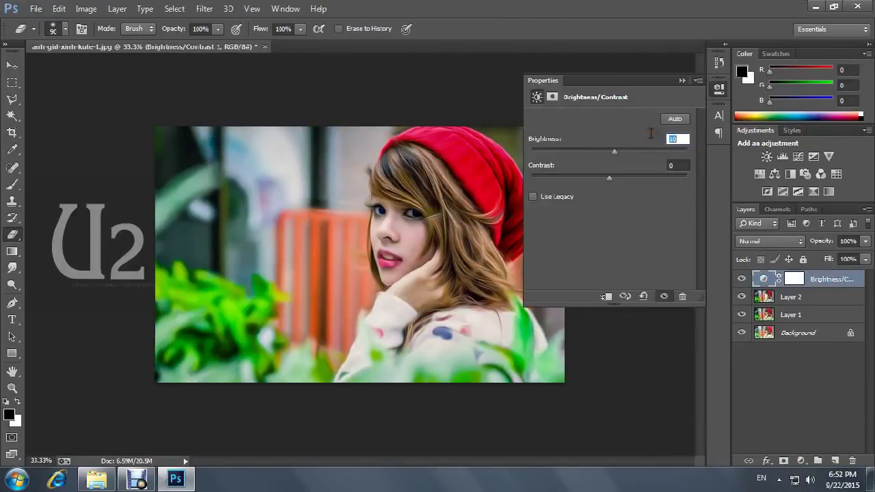
pyautogui.click(698, 79)
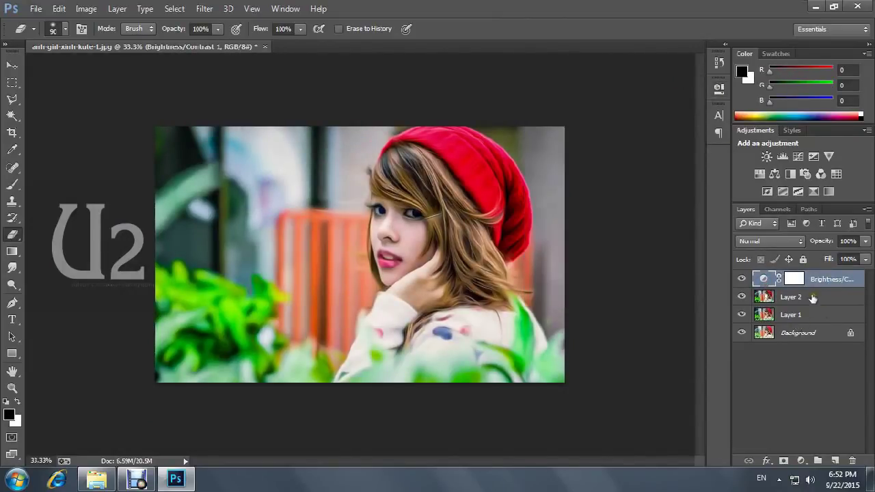
# Step: Merge the adjustment into Layer 2, then merge that with Layer 1 into one layer
pyautogui.click(795, 278)
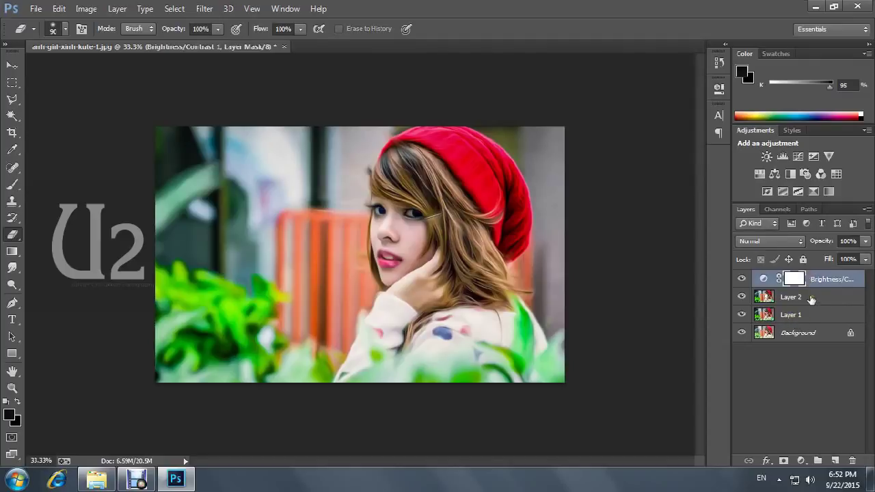
pyautogui.hotkey('ctrl', 'e')
pyautogui.click(741, 278)
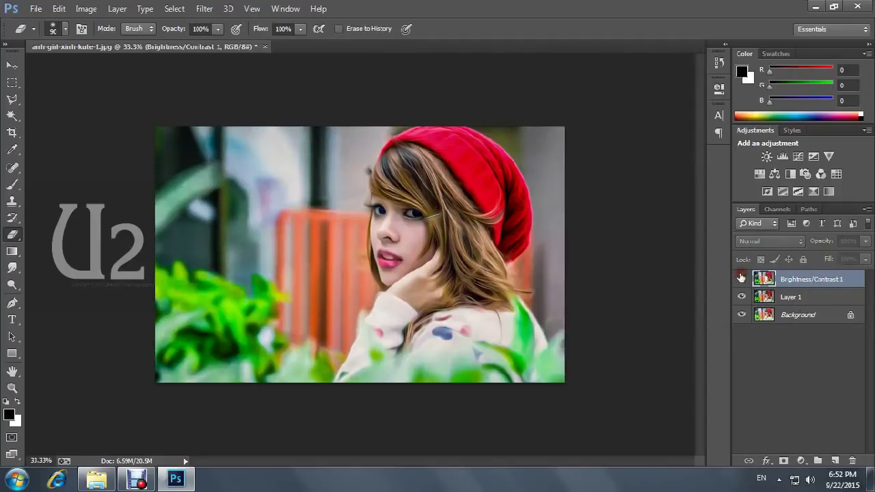
pyautogui.keyDown('shift'); pyautogui.click(786, 297); pyautogui.keyUp('shift')
pyautogui.hotkey('ctrl', 'e')
pyautogui.click(12, 252)
# Step: Try several vertical gradients across the portrait, undoing each one
pyautogui.moveTo(345, 126); pyautogui.dragTo(346, 434)
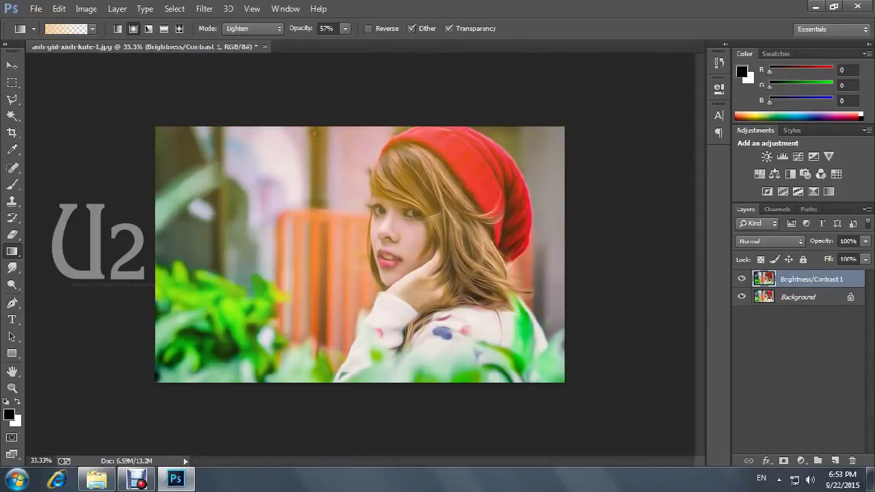
pyautogui.hotkey('ctrl', 'z')
pyautogui.moveTo(293, 119); pyautogui.dragTo(329, 318)
pyautogui.hotkey('ctrl', 'z')
pyautogui.moveTo(528, 119); pyautogui.dragTo(529, 320)
pyautogui.hotkey('ctrl', 'z')
pyautogui.hotkey('ctrl', 'z')
pyautogui.hotkey('ctrl', 'z')
pyautogui.moveTo(429, 111); pyautogui.dragTo(431, 409)
pyautogui.hotkey('ctrl', 'z')
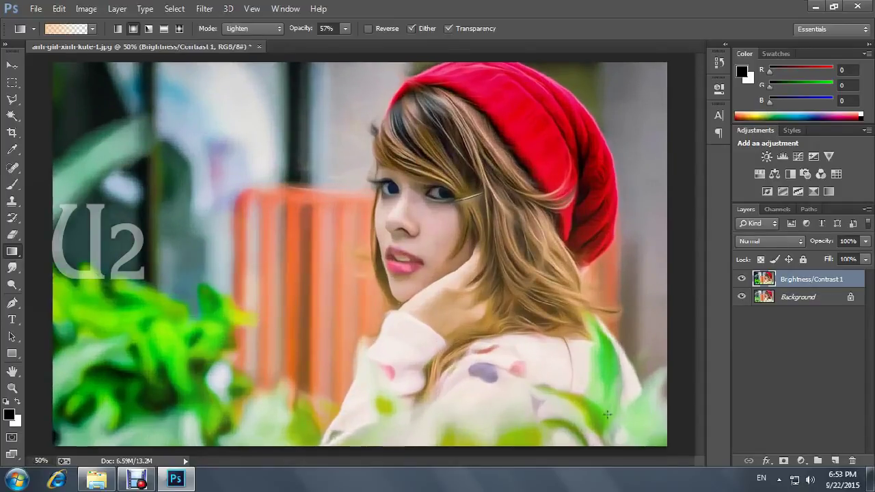
pyautogui.hotkey('ctrl', 'z')
# Step: Pick a pink gradient preset and draw a vertical tint over the upper portrait
pyautogui.rightClick(294, 202)
pyautogui.click(369, 260)
pyautogui.moveTo(419, 358); pyautogui.dragTo(422, 293)
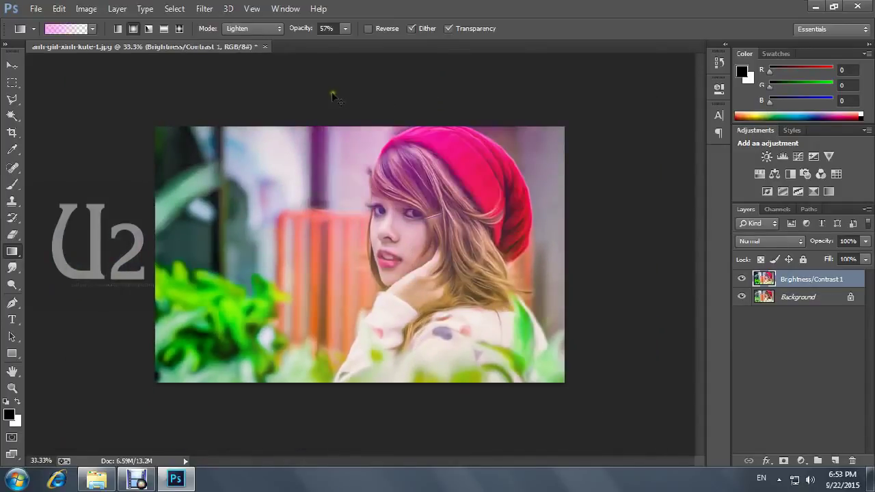
pyautogui.hotkey('ctrl', 'z')
pyautogui.moveTo(332, 96); pyautogui.dragTo(353, 231)
pyautogui.hotkey('ctrl', 'z')
pyautogui.moveTo(370, 93)
pyautogui.mouseDown()
pyautogui.moveTo(370, 161)
pyautogui.moveTo(394, 186)
pyautogui.mouseUp()
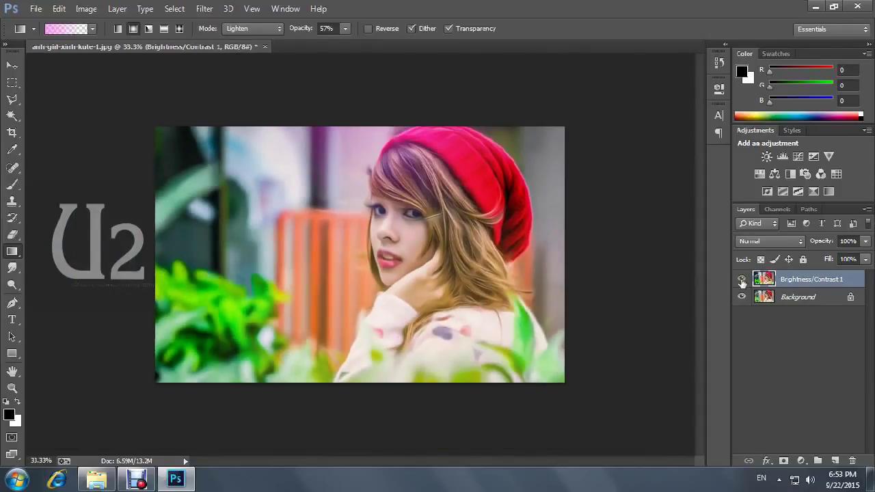
# Step: Compare the portrait with the tint layer hidden and shown, then bring up File > Open
pyautogui.click(741, 281)
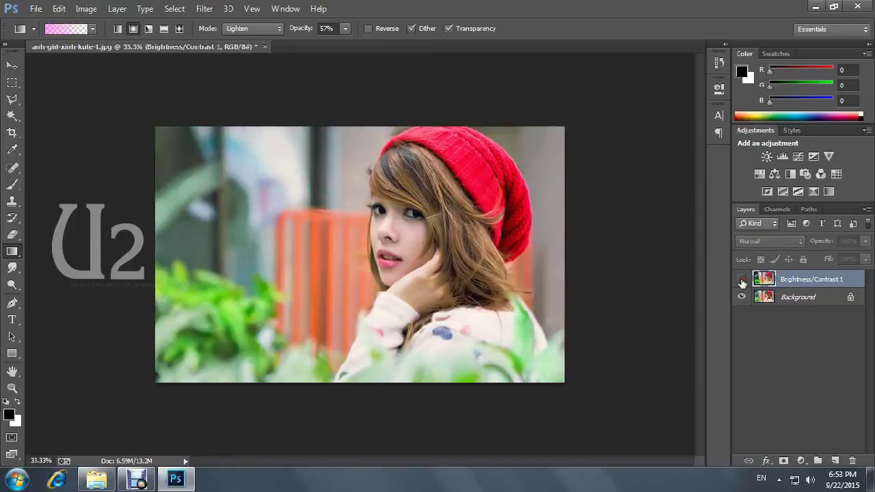
pyautogui.click(741, 281)
pyautogui.click(741, 281)
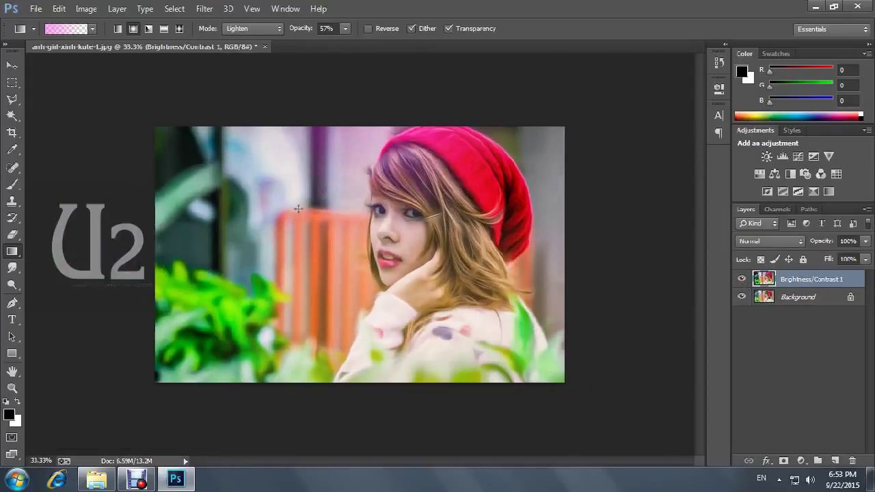
pyautogui.click(36, 8)
pyautogui.click(54, 36)
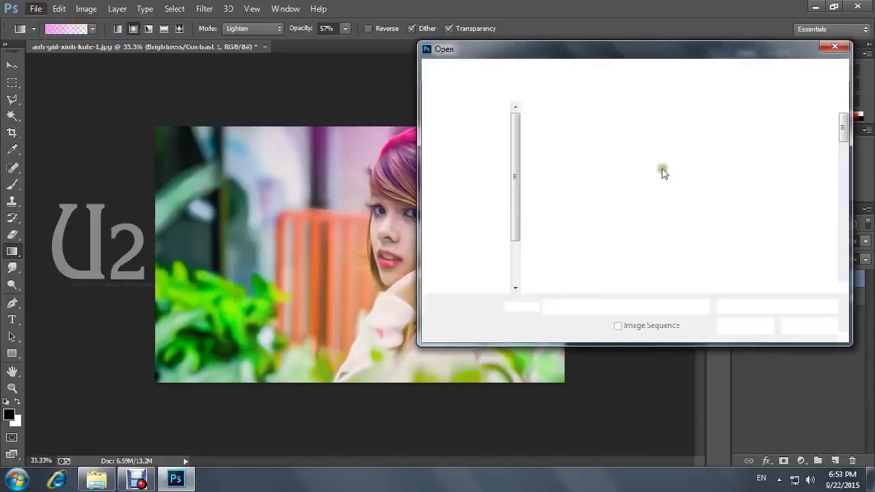
# Step: Open the NEW LOGO file from Local Disk (D:)
pyautogui.moveTo(843, 116); pyautogui.dragTo(843, 183)
pyautogui.click(472, 275)
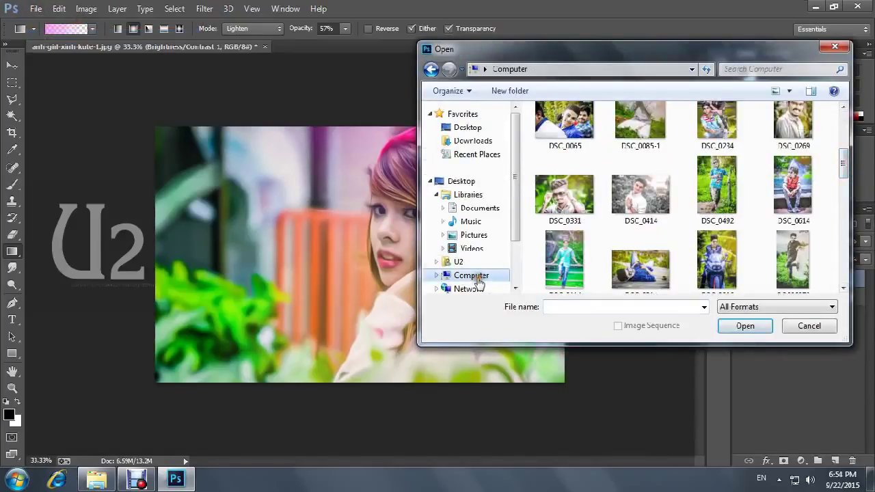
pyautogui.doubleClick(626, 179)
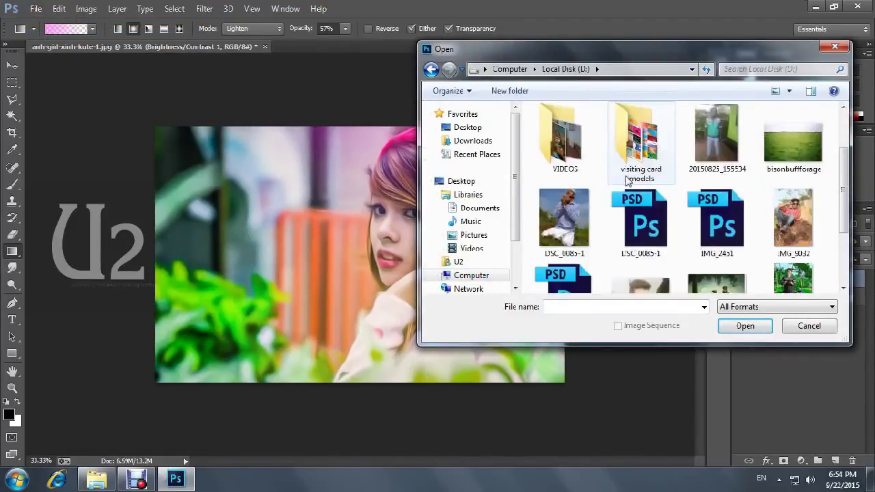
pyautogui.scroll(-5, 709, 155)
pyautogui.click(785, 209)
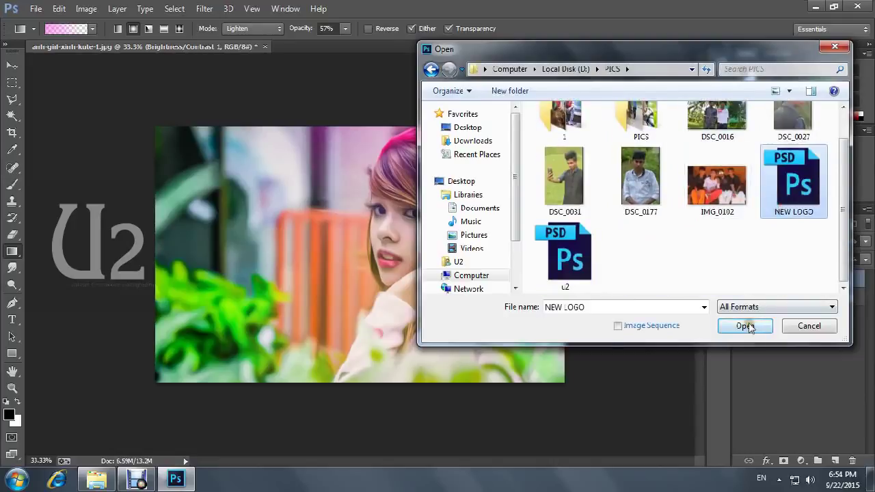
pyautogui.click(745, 326)
# Step: Drag the logo onto the photo's top-left, shrink it, and invert it to white
pyautogui.moveTo(195, 220); pyautogui.dragTo(201, 123)
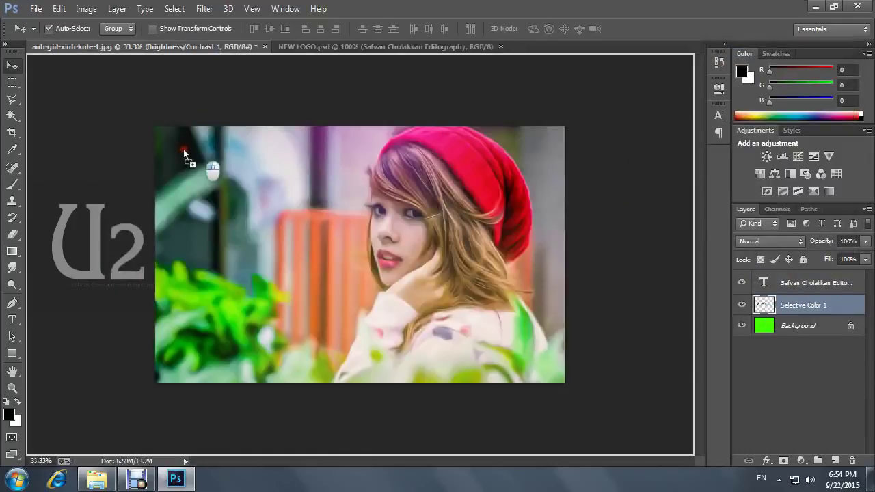
pyautogui.hotkey('ctrl', 't')
pyautogui.moveTo(289, 166)
pyautogui.mouseDown()
pyautogui.moveTo(250, 141)
pyautogui.moveTo(239, 146)
pyautogui.mouseUp()
pyautogui.press('Return')
pyautogui.click(86, 8)
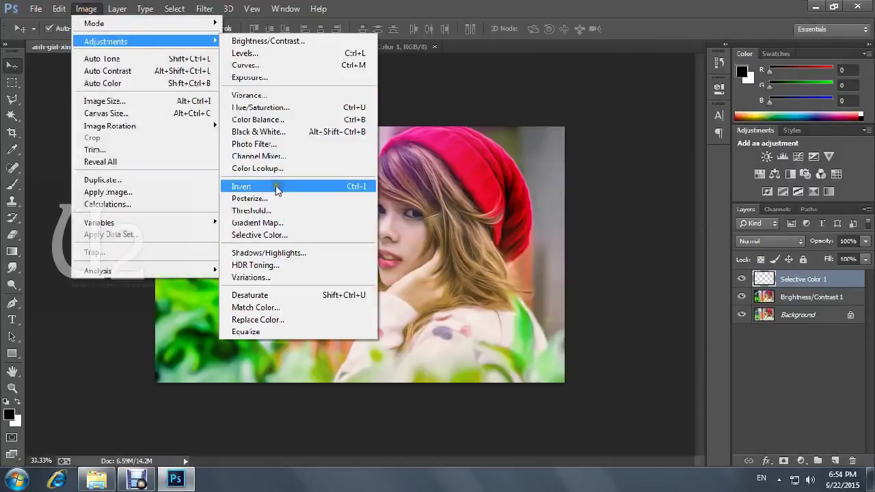
pyautogui.click(275, 183)
# Step: Scale the logo down further, invert it white again, and nudge it up-left
pyautogui.hotkey('ctrl', 'z')
pyautogui.hotkey('ctrl', 't')
pyautogui.moveTo(238, 147); pyautogui.dragTo(250, 150)
pyautogui.press('Return')
pyautogui.click(86, 9)
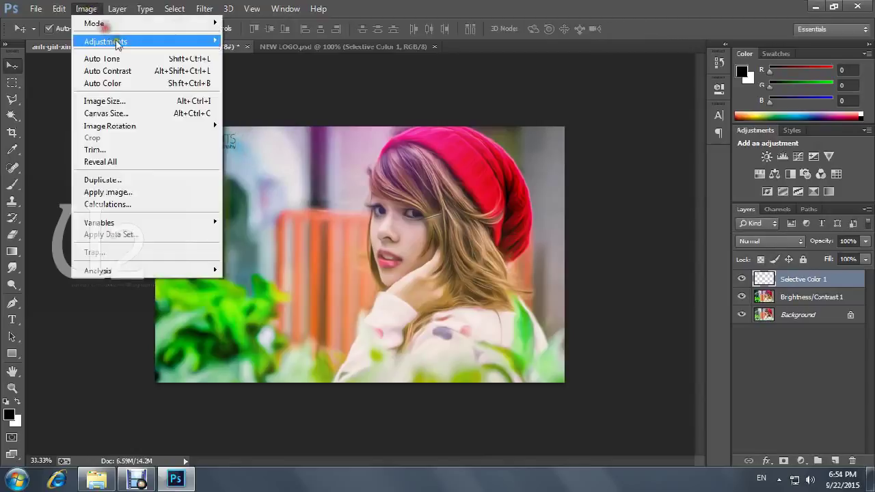
pyautogui.click(280, 189)
pyautogui.hotkey('shift', 'Left')
pyautogui.hotkey('shift', 'Left')
pyautogui.hotkey('shift', 'Left')
pyautogui.hotkey('shift', 'Up')
pyautogui.hotkey('shift', 'Up')
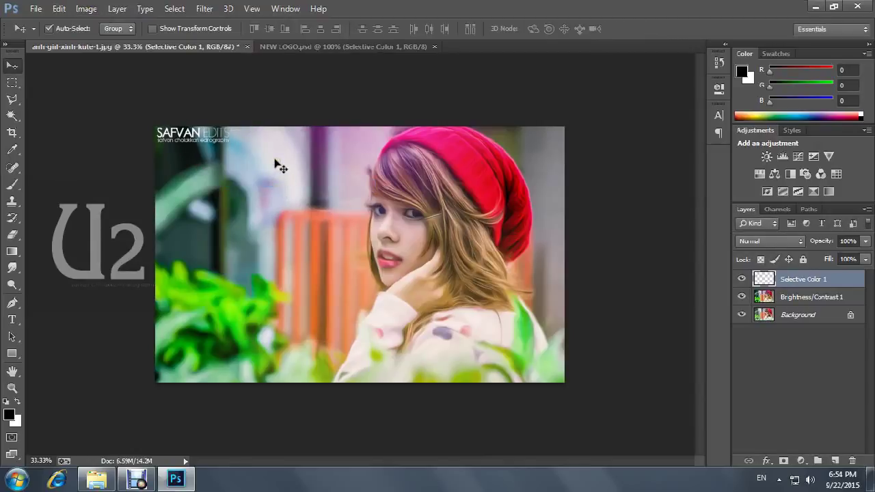
# Step: Bring the signature text from the logo document onto the photo and shrink it
pyautogui.click(297, 45)
pyautogui.moveTo(236, 141)
pyautogui.mouseDown()
pyautogui.moveTo(451, 365)
pyautogui.moveTo(513, 354)
pyautogui.mouseUp()
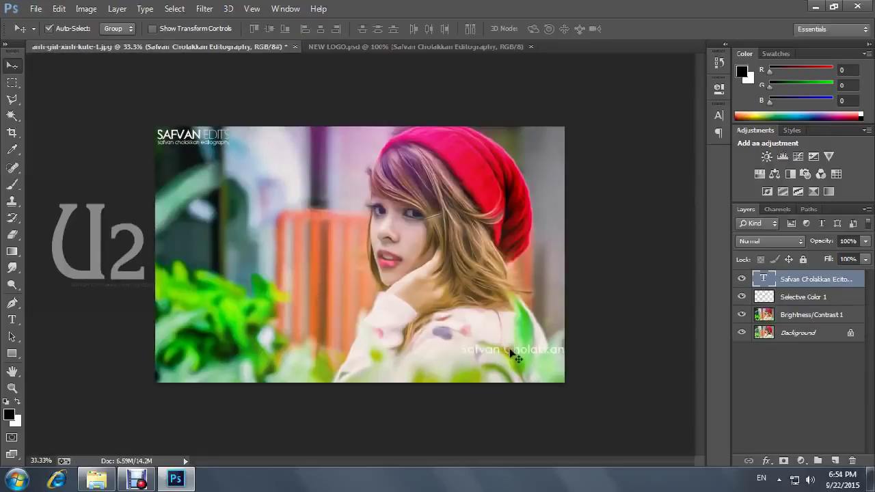
pyautogui.hotkey('ctrl', 't')
pyautogui.moveTo(453, 352)
pyautogui.mouseDown()
pyautogui.moveTo(532, 352)
pyautogui.moveTo(490, 351)
pyautogui.moveTo(496, 367)
pyautogui.mouseUp()
pyautogui.press('Return')
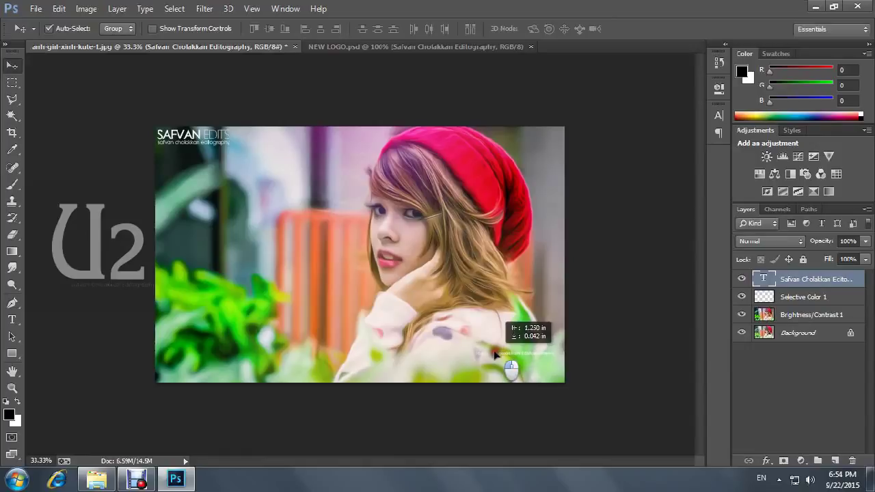
# Step: Place a second copy of the signature text on the photo's left side
pyautogui.moveTo(342, 296); pyautogui.dragTo(227, 232)
pyautogui.click(791, 298)
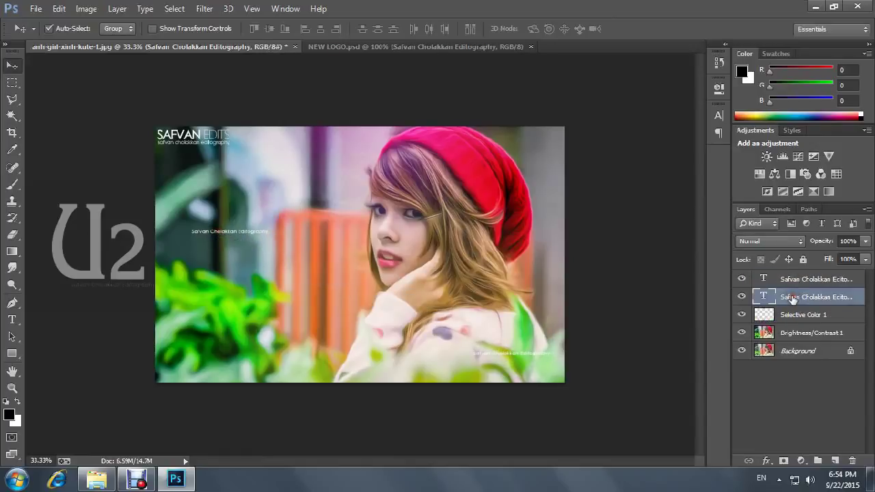
pyautogui.click(840, 441)
pyautogui.hotkey('ctrl', 'shift', 's')
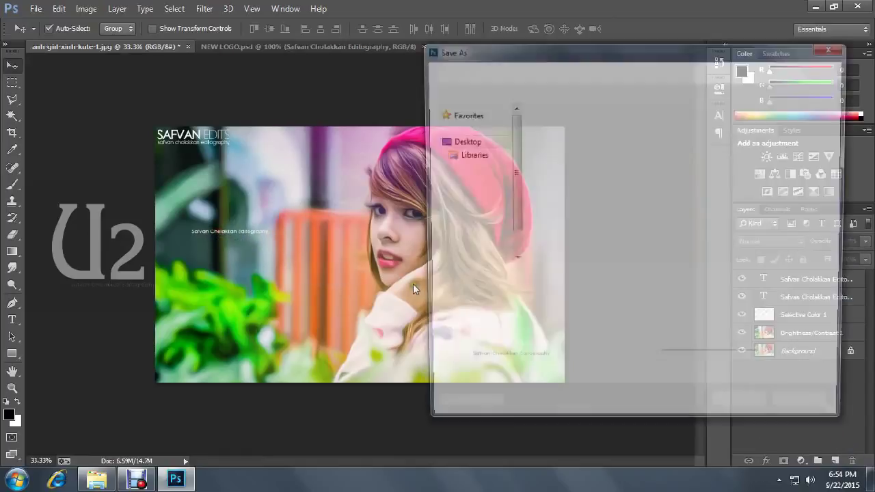
# Step: Save the photo to the Desktop as a JPEG named 1 with default quality
pyautogui.click(601, 296)
pyautogui.click(609, 168)
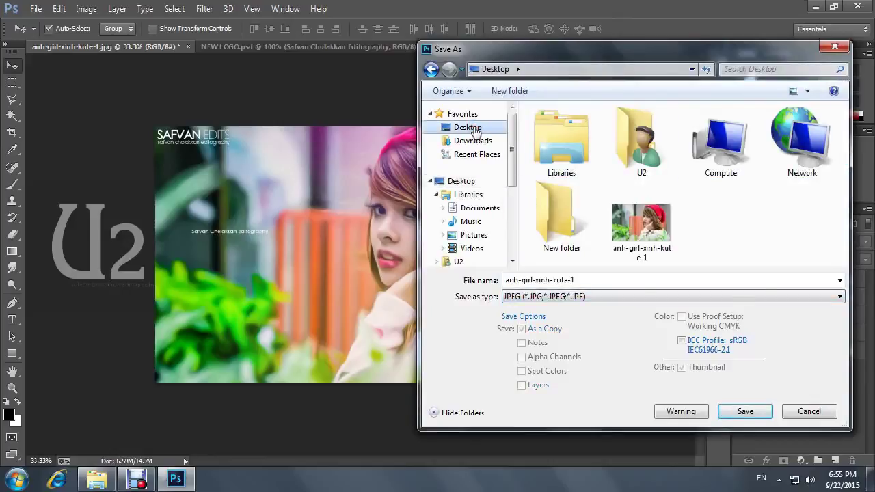
pyautogui.doubleClick(619, 279)
pyautogui.write('E')
pyautogui.click(743, 411)
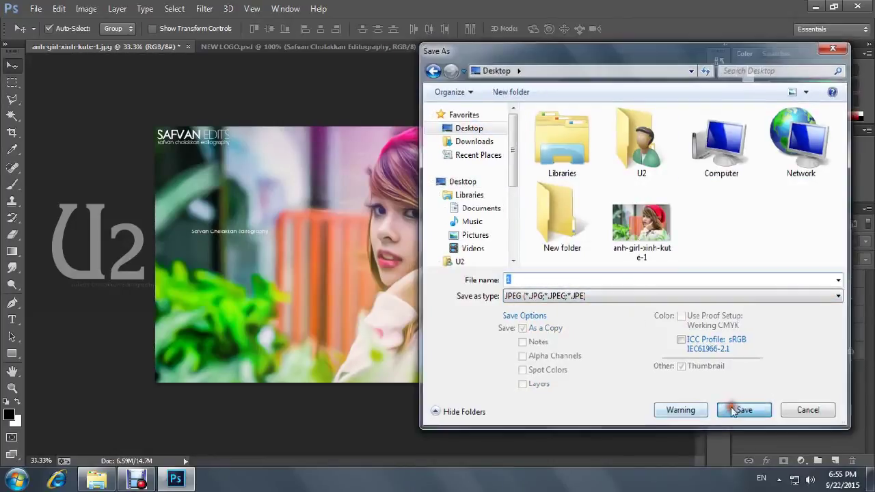
pyautogui.click(513, 117)
# Step: Minimize Photoshop, refresh the desktop, and select the original photo
pyautogui.hotkey('ctrl', 'z')
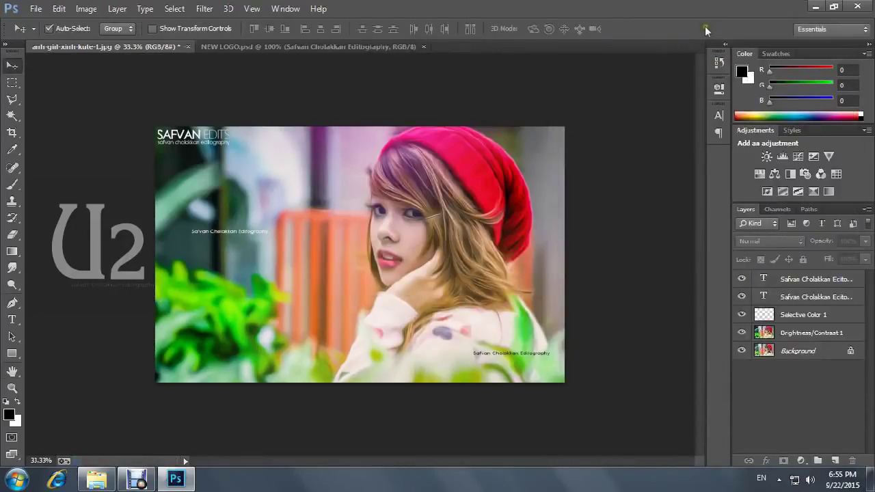
pyautogui.click(815, 6)
pyautogui.rightClick(150, 160)
pyautogui.click(193, 196)
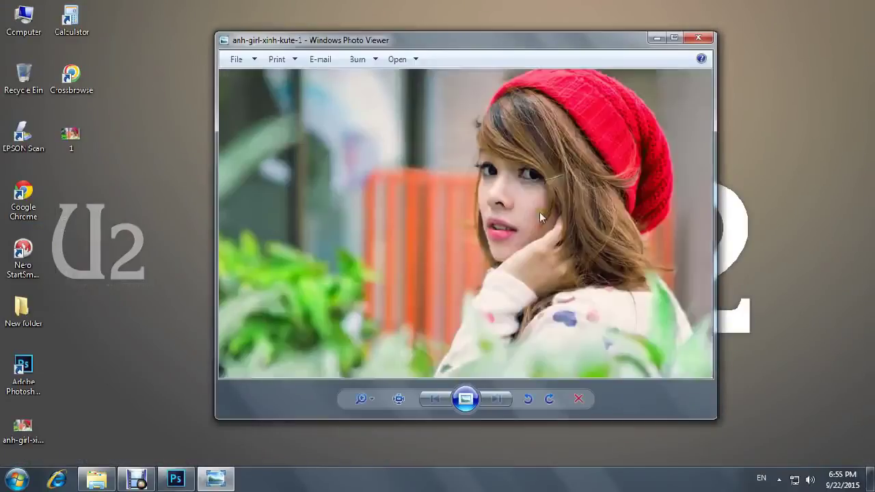
# Step: Open the edited photo 1 and arrange it beside the original in Photo Viewer
pyautogui.scroll(2, 550, 195)
pyautogui.moveTo(565, 43)
pyautogui.mouseDown()
pyautogui.moveTo(285, 112)
pyautogui.moveTo(354, 170)
pyautogui.mouseUp()
pyautogui.doubleClick(71, 133)
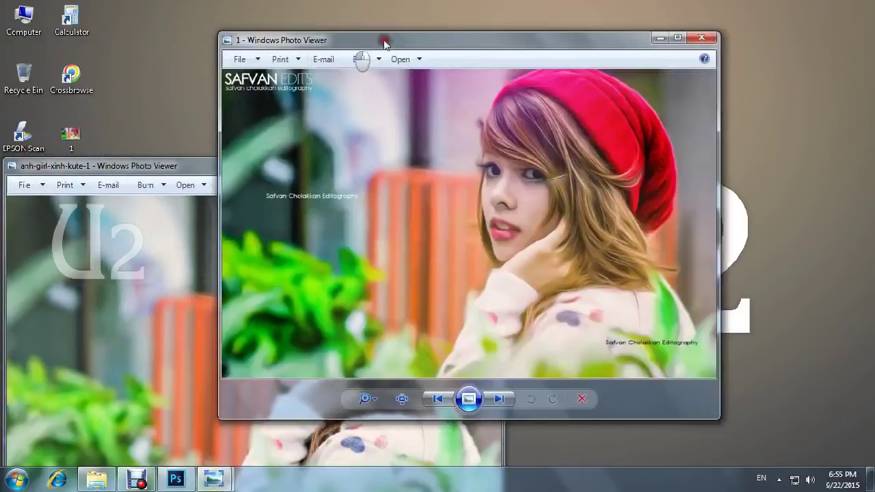
pyautogui.moveTo(384, 43); pyautogui.dragTo(507, 42)
pyautogui.moveTo(301, 165); pyautogui.dragTo(298, 58)
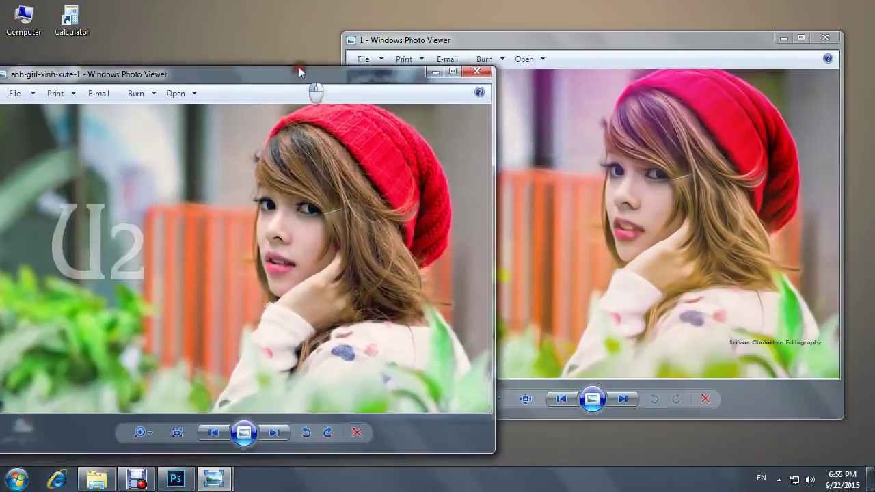
pyautogui.moveTo(537, 50); pyautogui.dragTo(566, 65)
pyautogui.moveTo(322, 58); pyautogui.dragTo(309, 51)
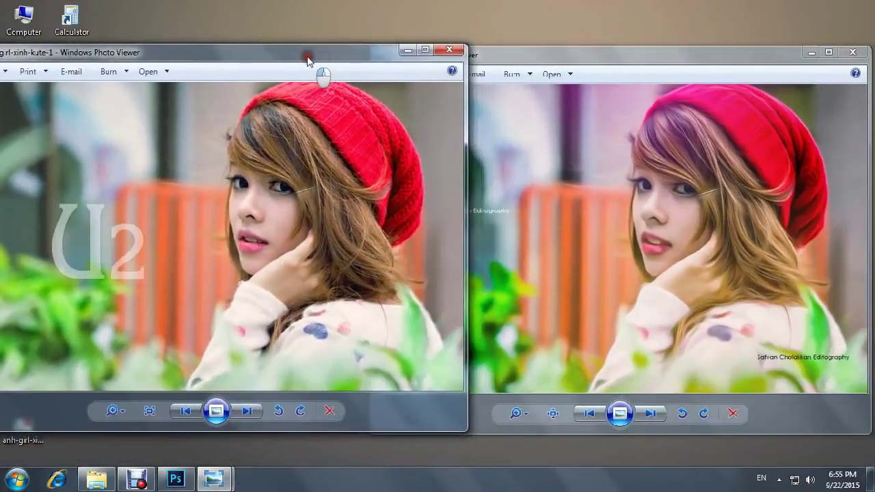
# Step: Zoom in on the girl's face in both the original and edited photos
pyautogui.scroll(3, 289, 187)
pyautogui.scroll(3, 445, 141)
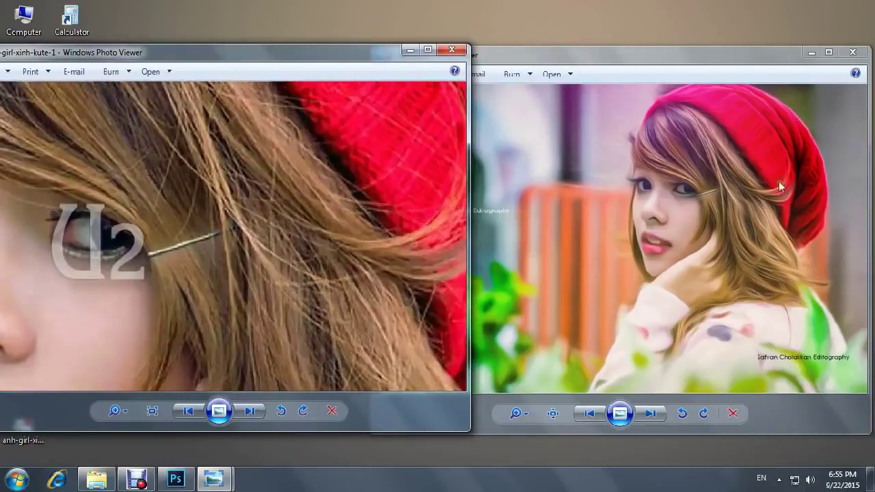
pyautogui.click(781, 185)
pyautogui.scroll(2, 748, 217)
pyautogui.scroll(2, 746, 260)
pyautogui.scroll(-3, 745, 260)
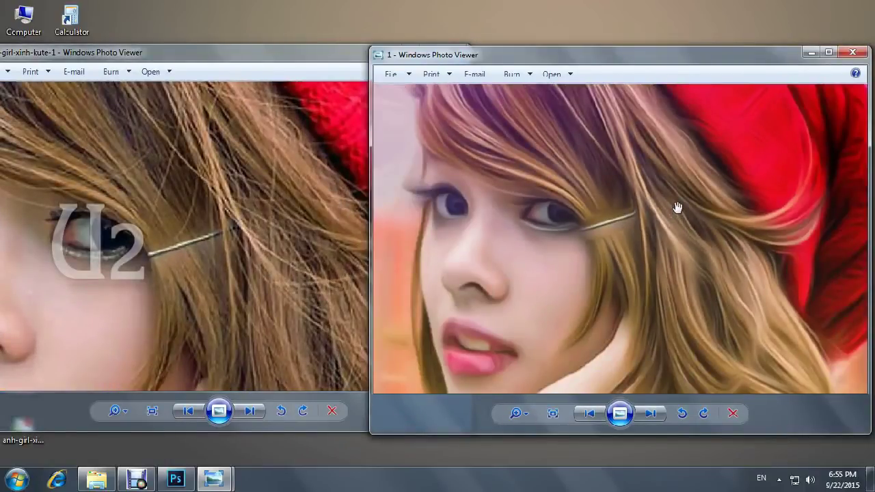